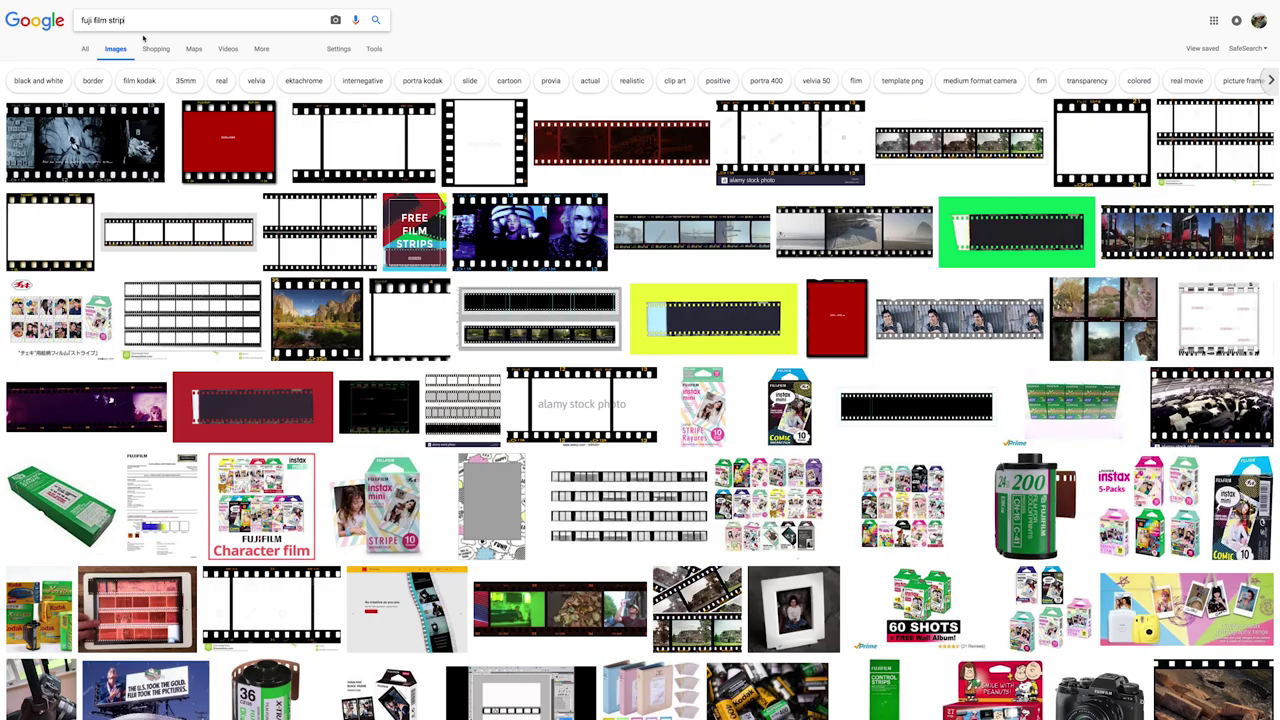
- Select the 'fuji film strip' Google Images query and open the horizontal alamy film-strip image
{"action": "triple_click", "coordinate": [117, 20]}
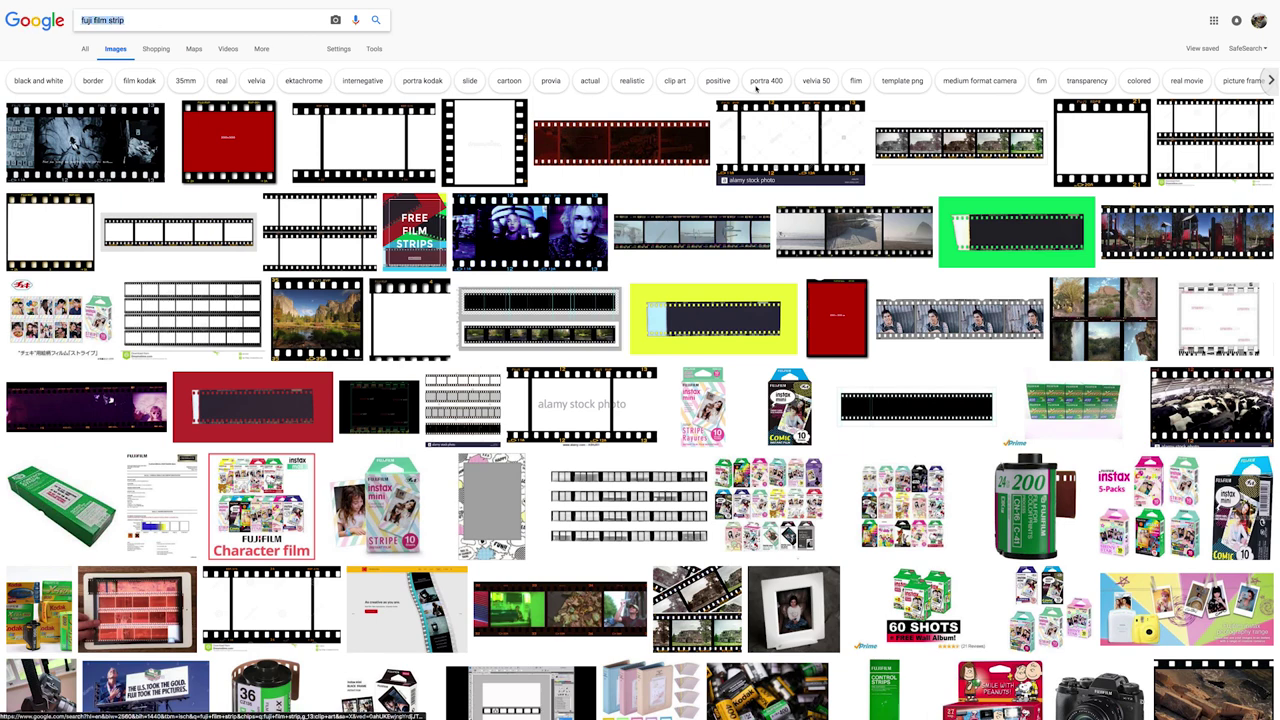
{"action": "left_click", "coordinate": [805, 147]}
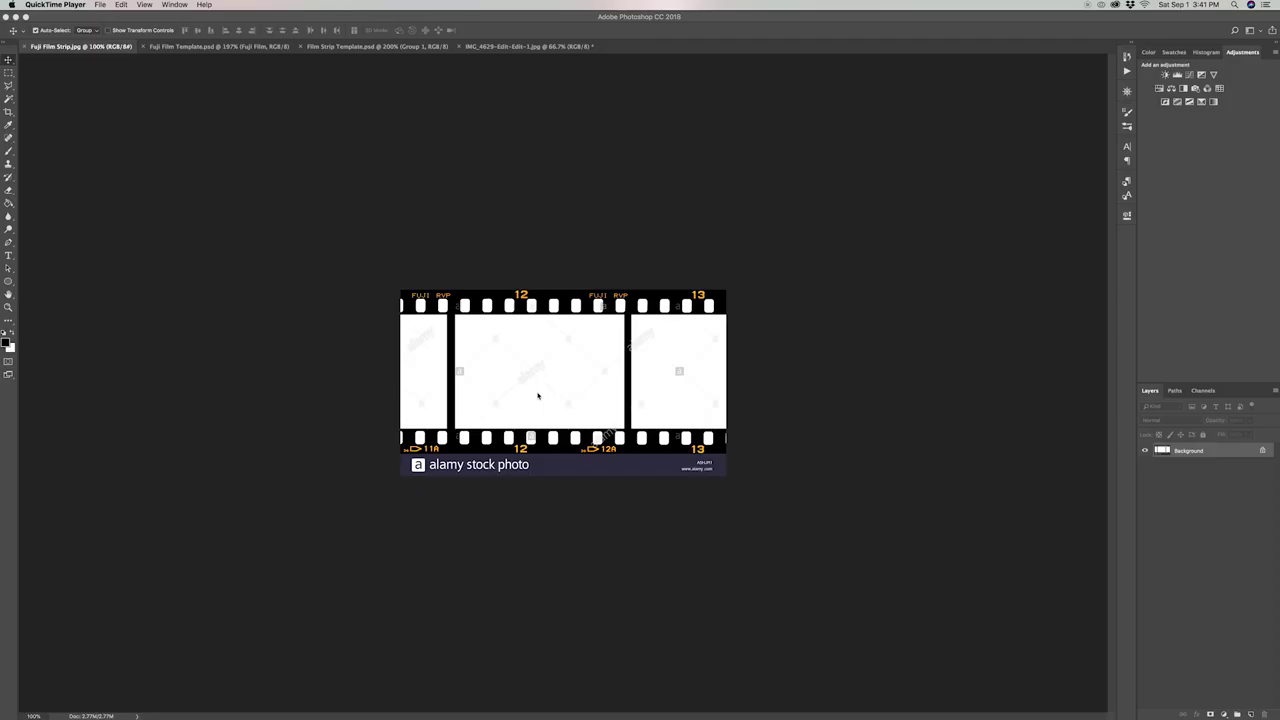
- Switch from Fuji Film Template.psd to the Film Strip Template.psd document
{"action": "left_click", "coordinate": [210, 47]}
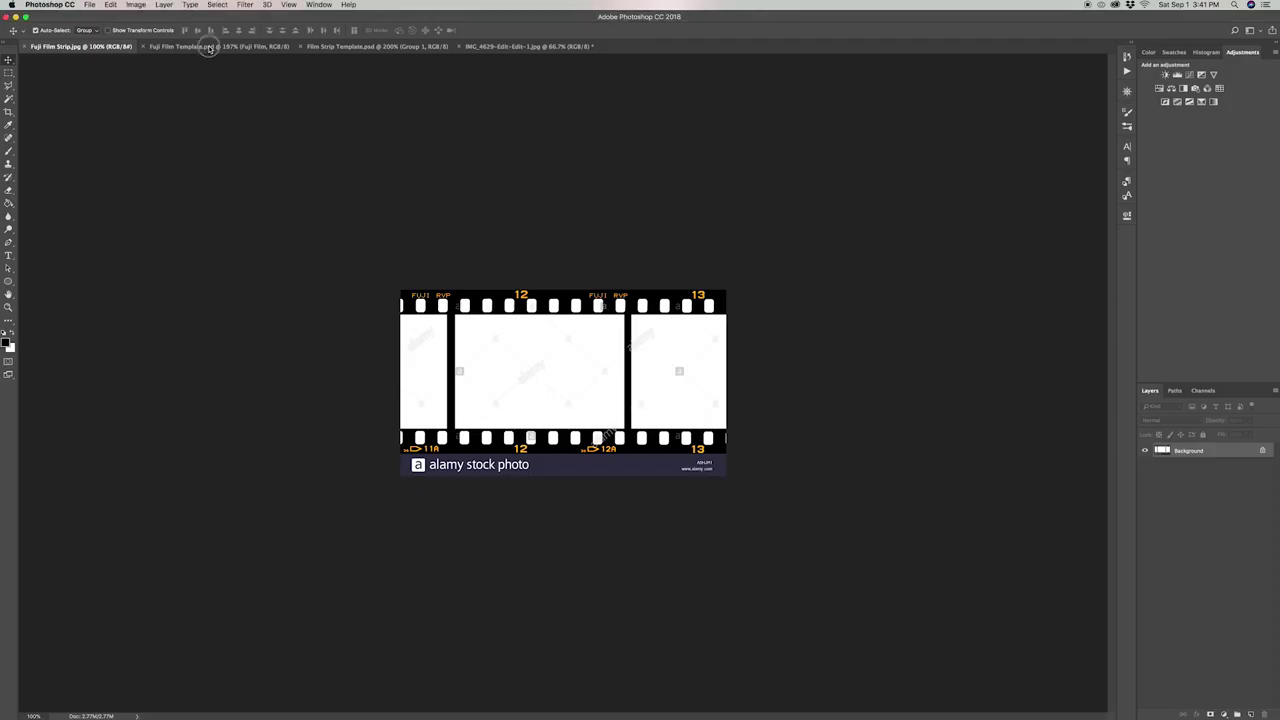
{"action": "left_click", "coordinate": [210, 47]}
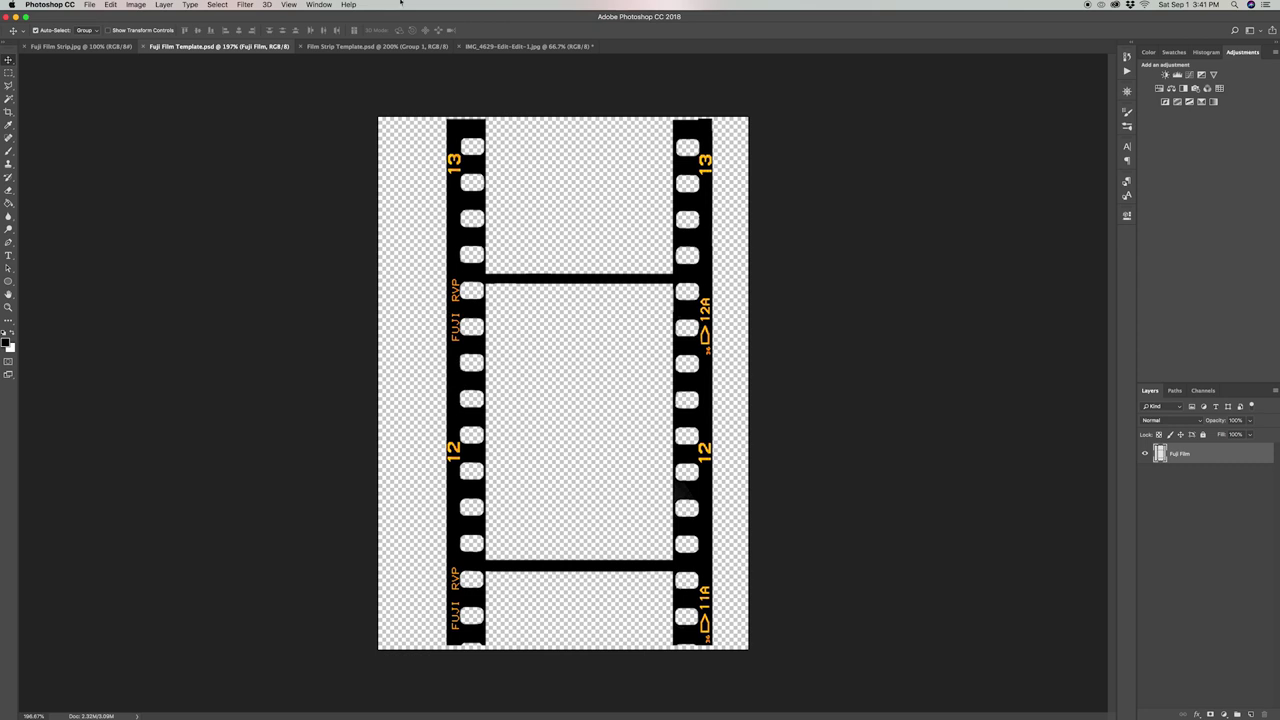
{"action": "left_click", "coordinate": [356, 47]}
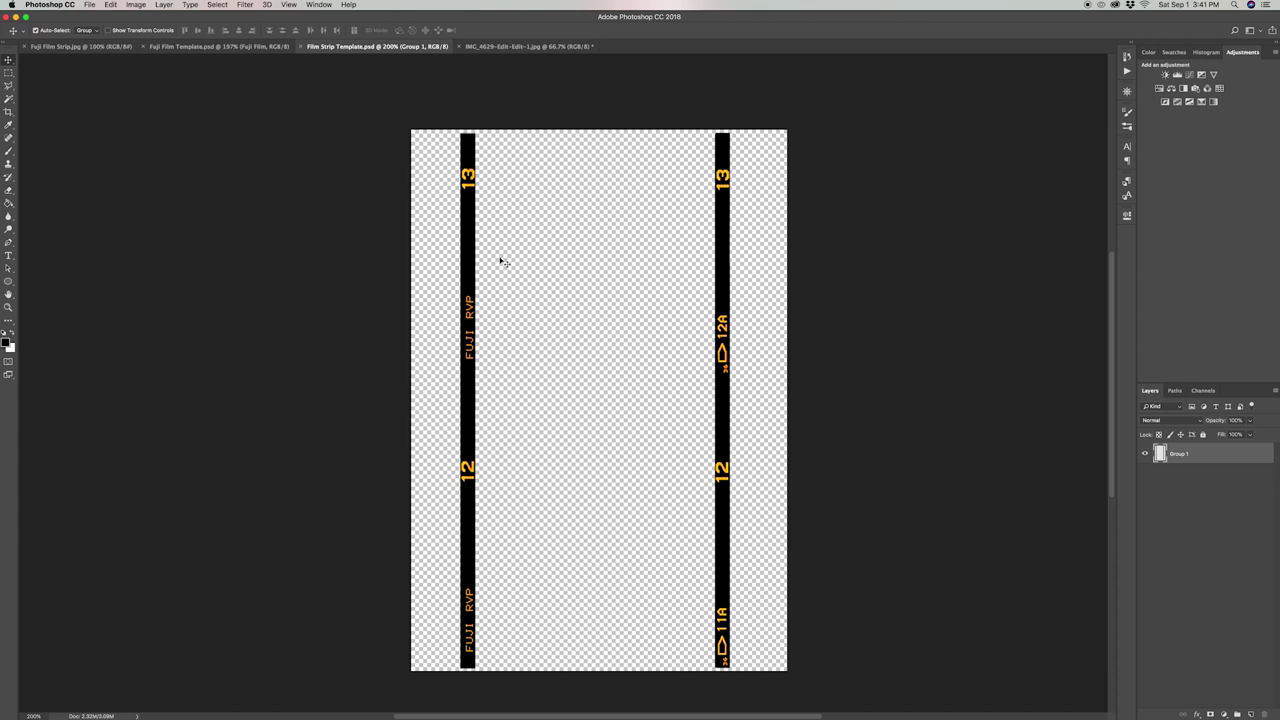
- Copy the Group 1 film-strip edges from Film Strip Template into the IMG_4629 photo
{"action": "left_click", "coordinate": [553, 47]}
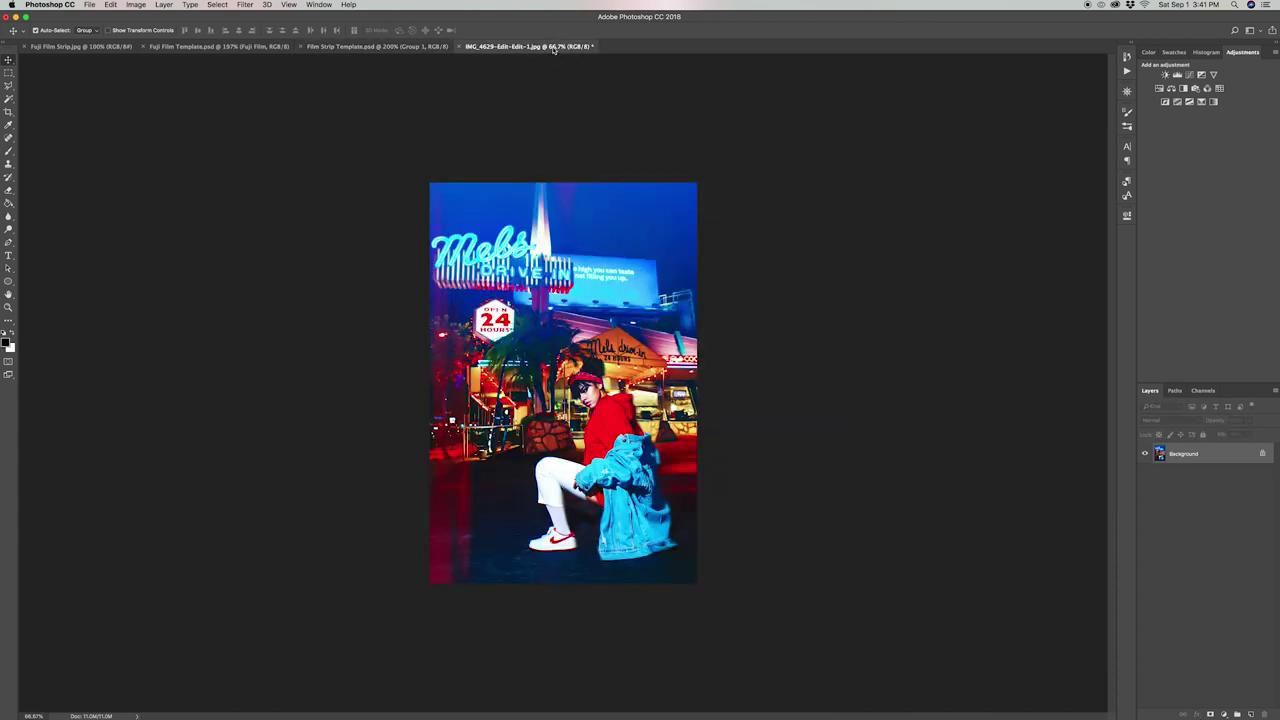
{"action": "left_click", "coordinate": [386, 47]}
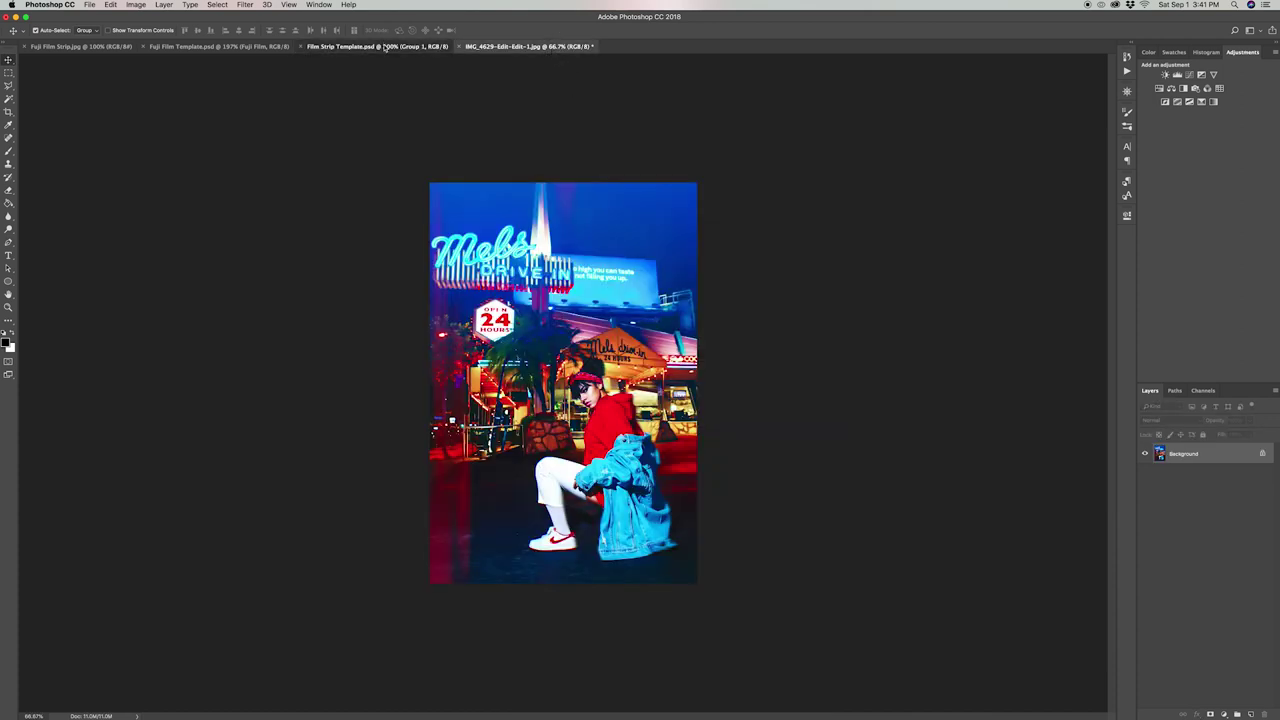
{"action": "left_click_drag", "start_coordinate": [1215, 464], "coordinate": [580, 345]}
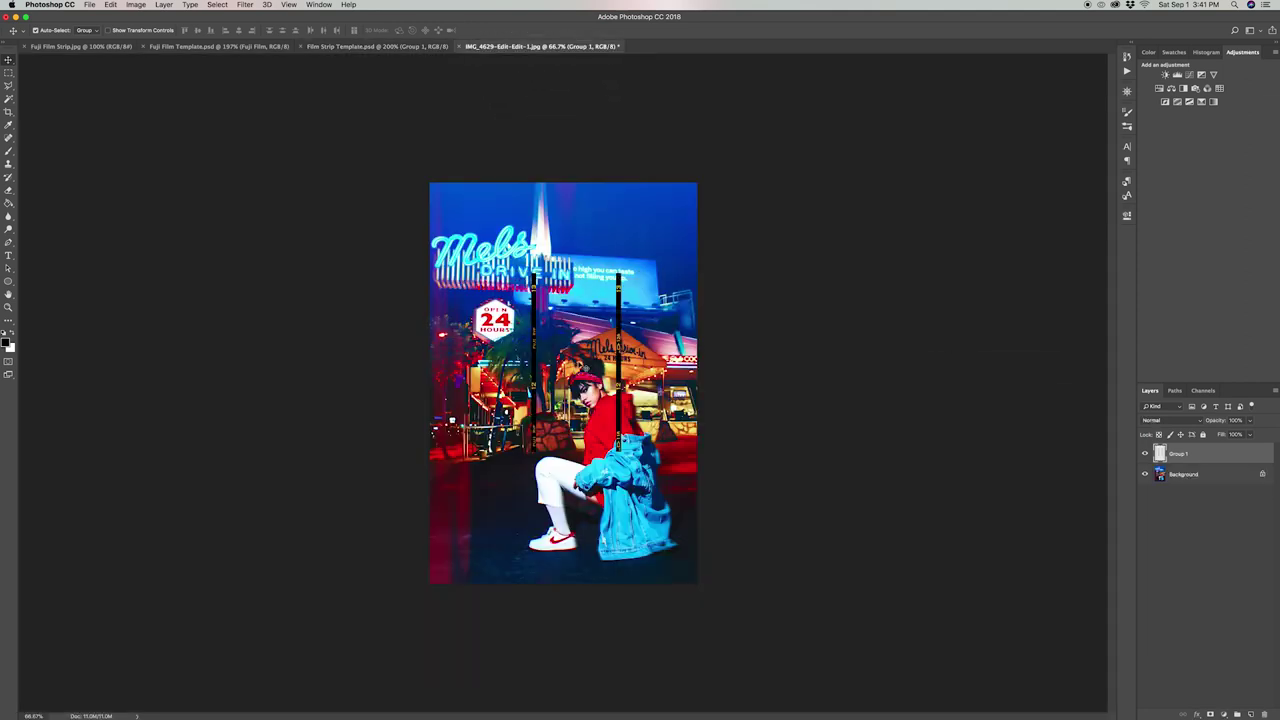
- Scale the film-strip edges to frame the photo's full height, then nudge them slightly down
{"action": "key", "text": "super+t"}
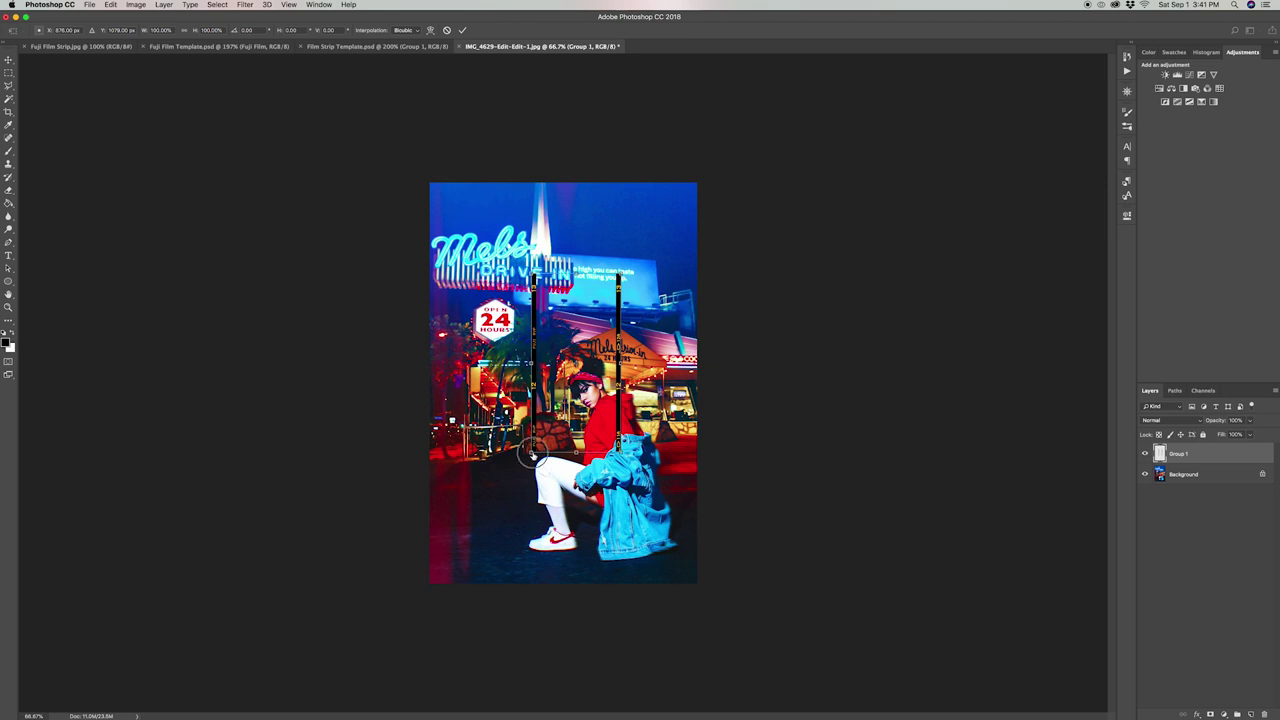
{"action": "left_click_drag", "start_coordinate": [537, 453], "coordinate": [453, 575]}
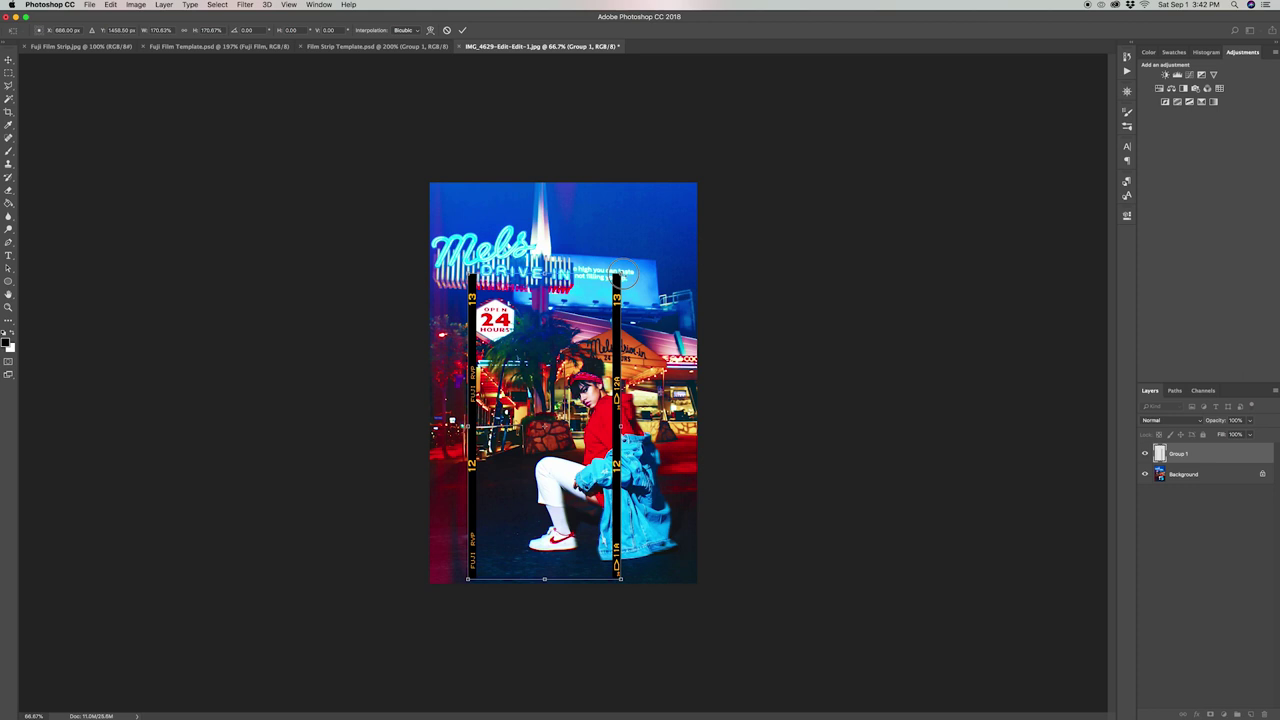
{"action": "left_click_drag", "start_coordinate": [622, 272], "coordinate": [610, 296]}
{"action": "left_click_drag", "start_coordinate": [547, 370], "coordinate": [511, 372]}
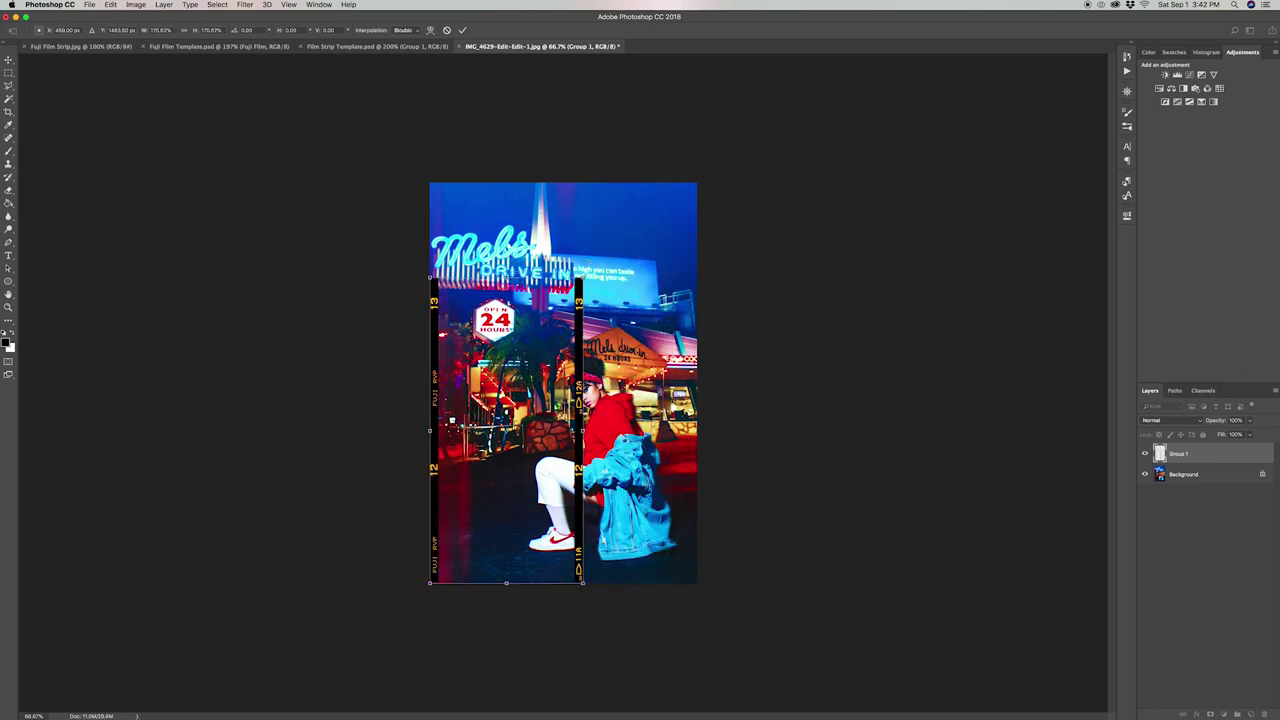
{"action": "left_click_drag", "start_coordinate": [639, 241], "coordinate": [857, 129]}
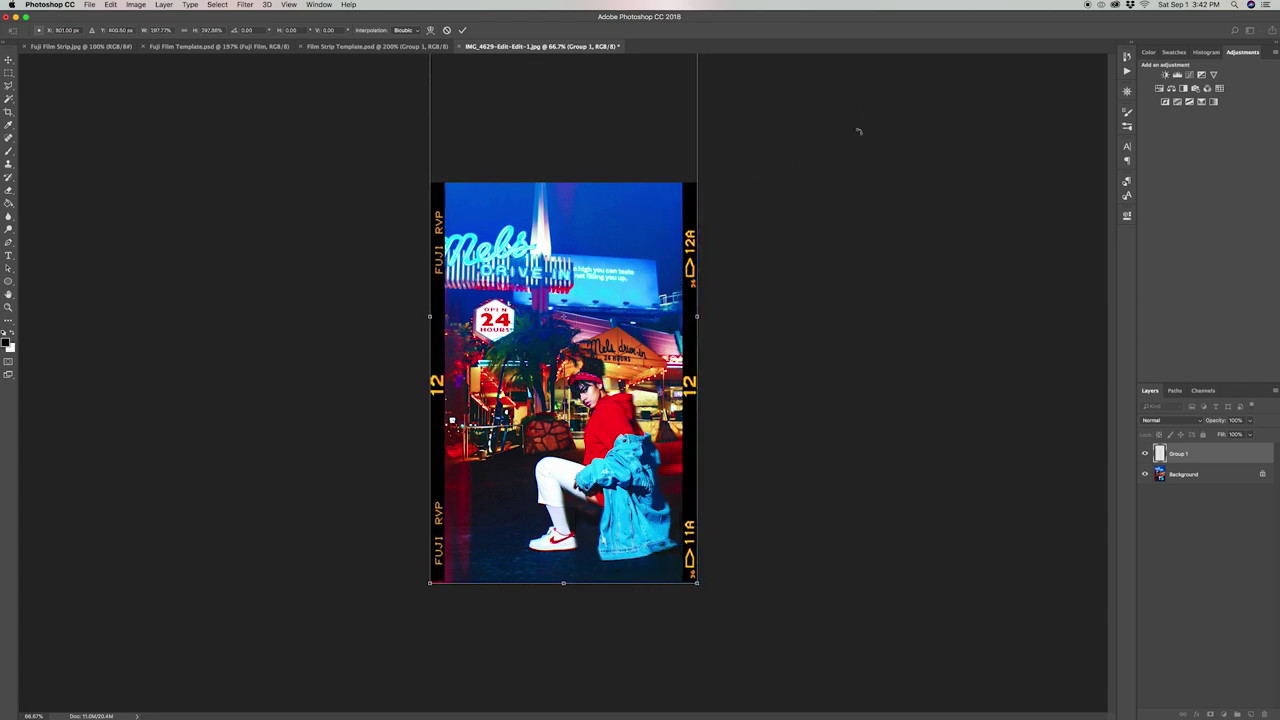
{"action": "key", "text": "Return"}
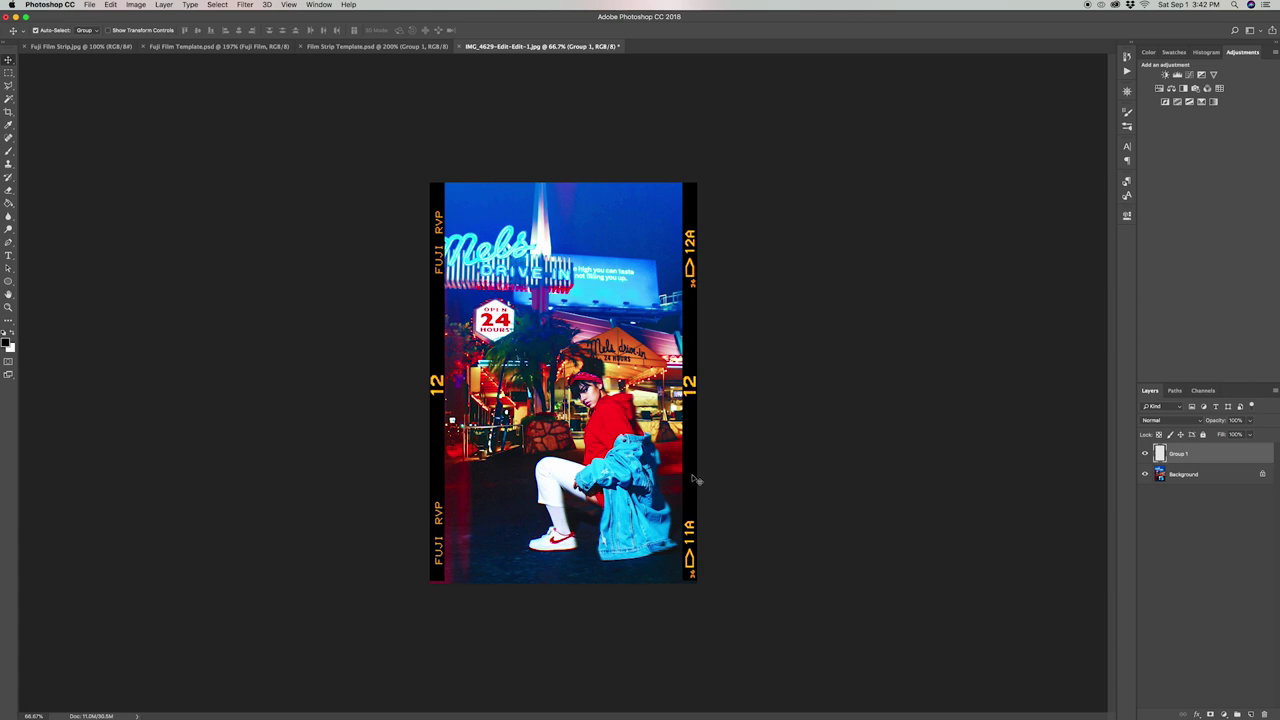
{"action": "key", "text": "b"}
{"action": "left_click_drag", "start_coordinate": [692, 475], "coordinate": [692, 484]}
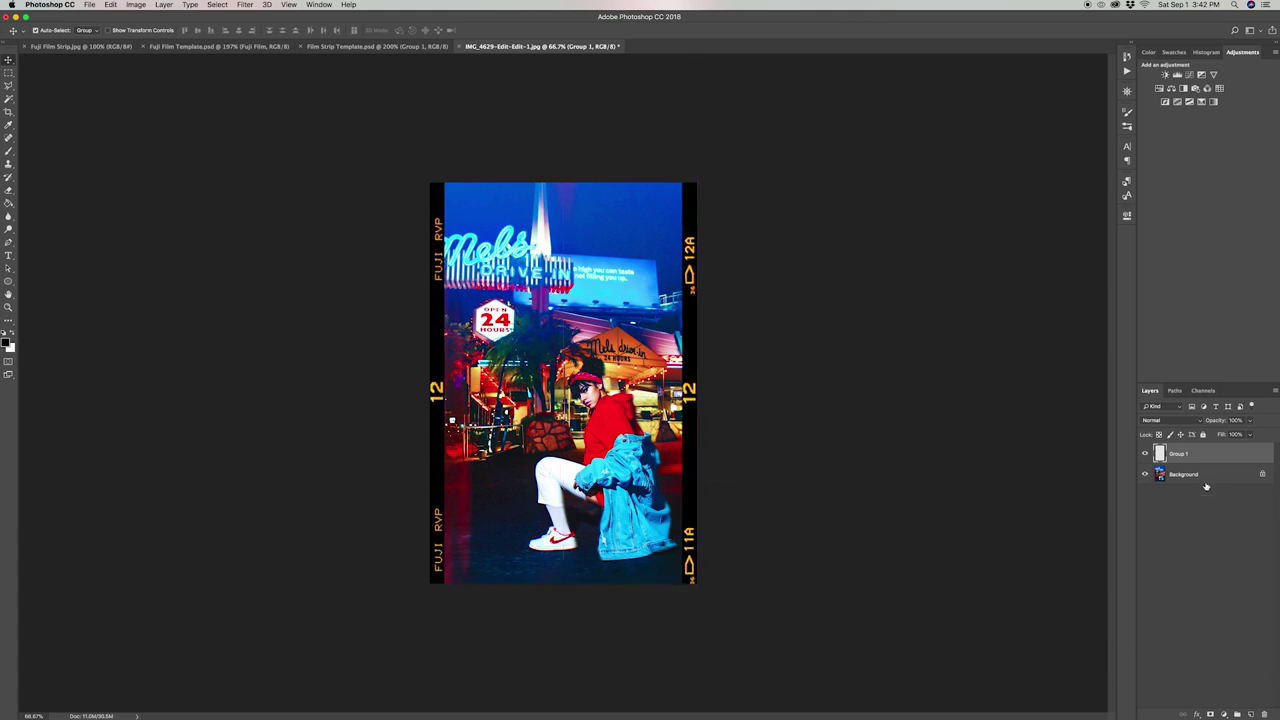
- Flatten the film strip and photo with Layer > Flatten Image, then save a copy
{"action": "left_click", "coordinate": [162, 5]}
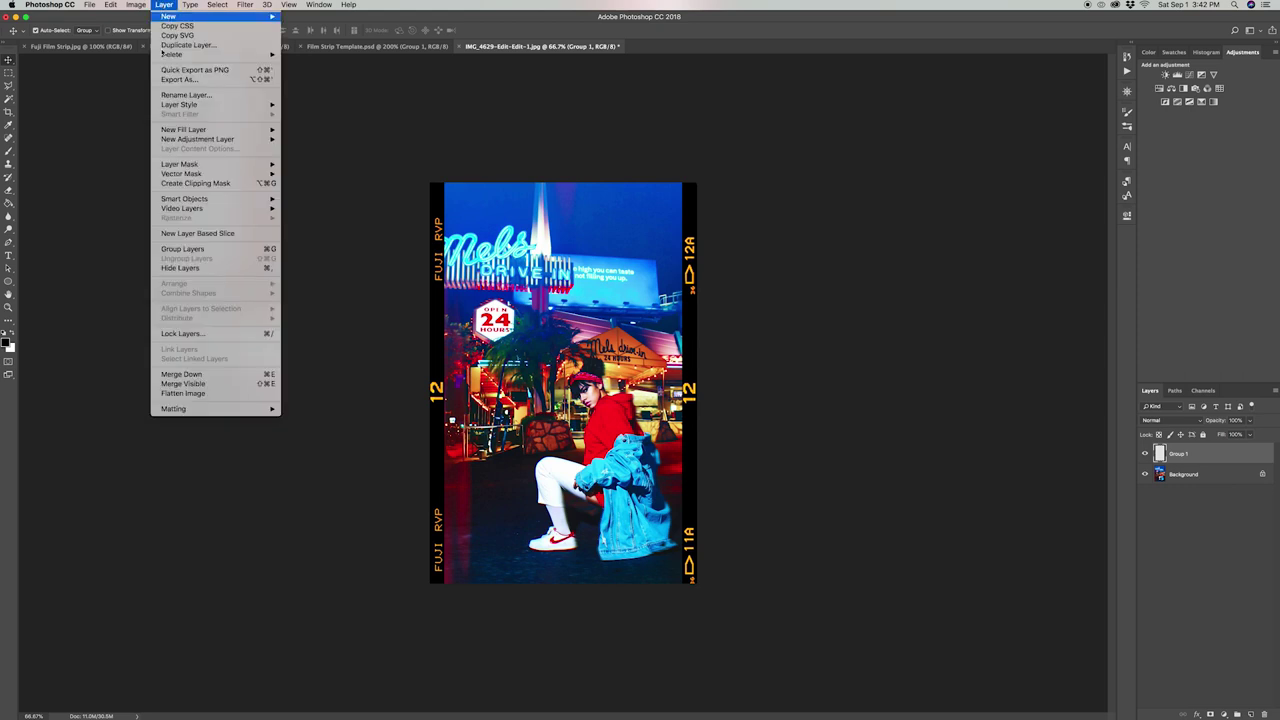
{"action": "left_click", "coordinate": [207, 393]}
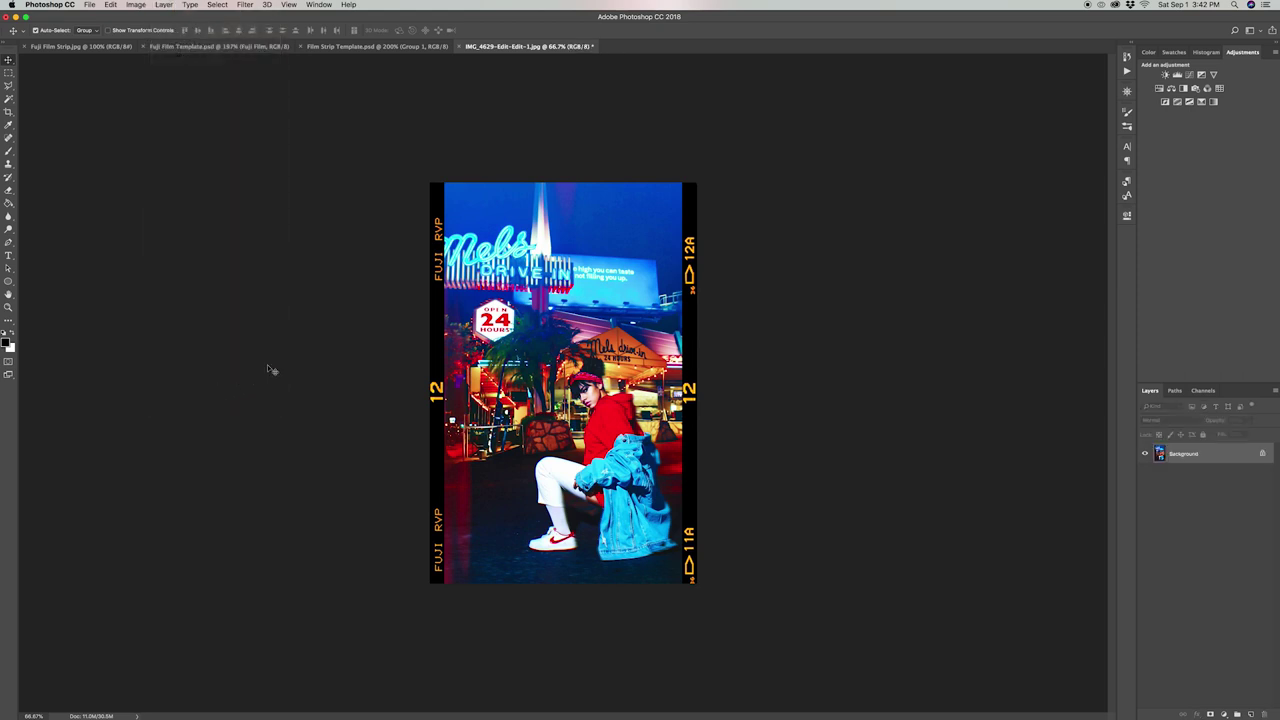
{"action": "key", "text": "super+shift+s"}
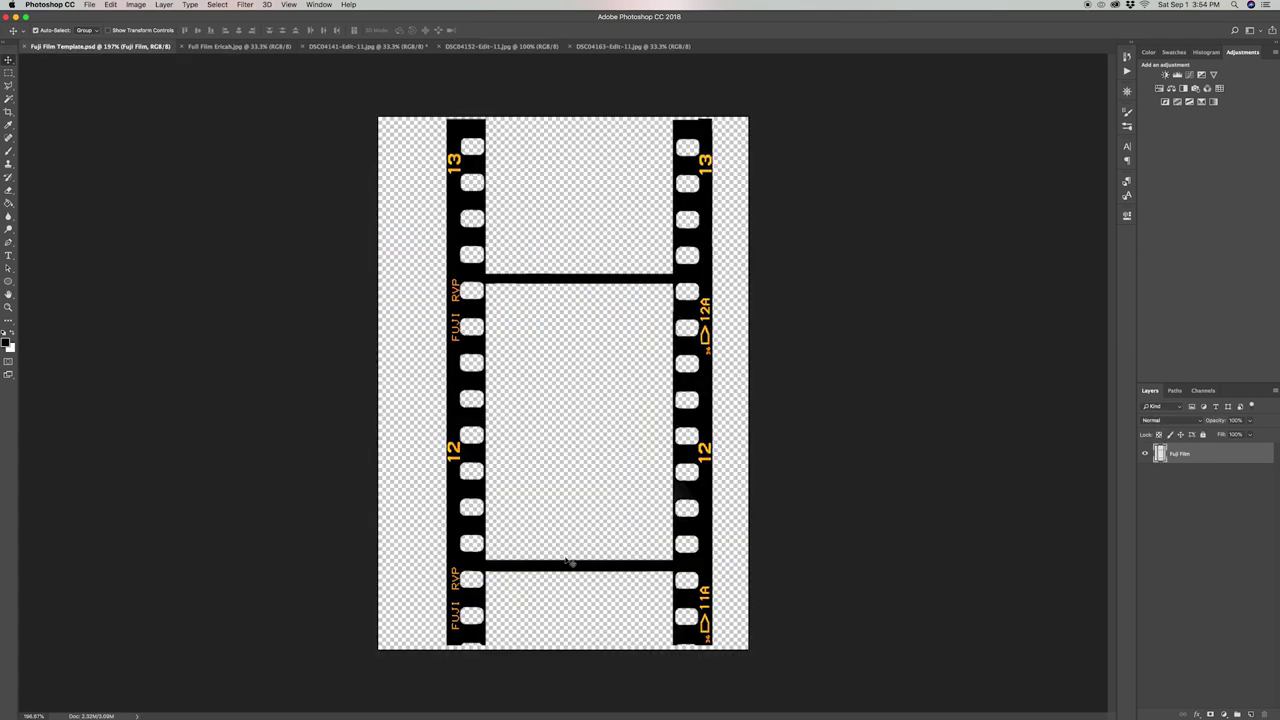
- View the finished three-photo Fuji film-strip example, then bring up the DSC04141 photo
{"action": "left_click", "coordinate": [258, 46]}
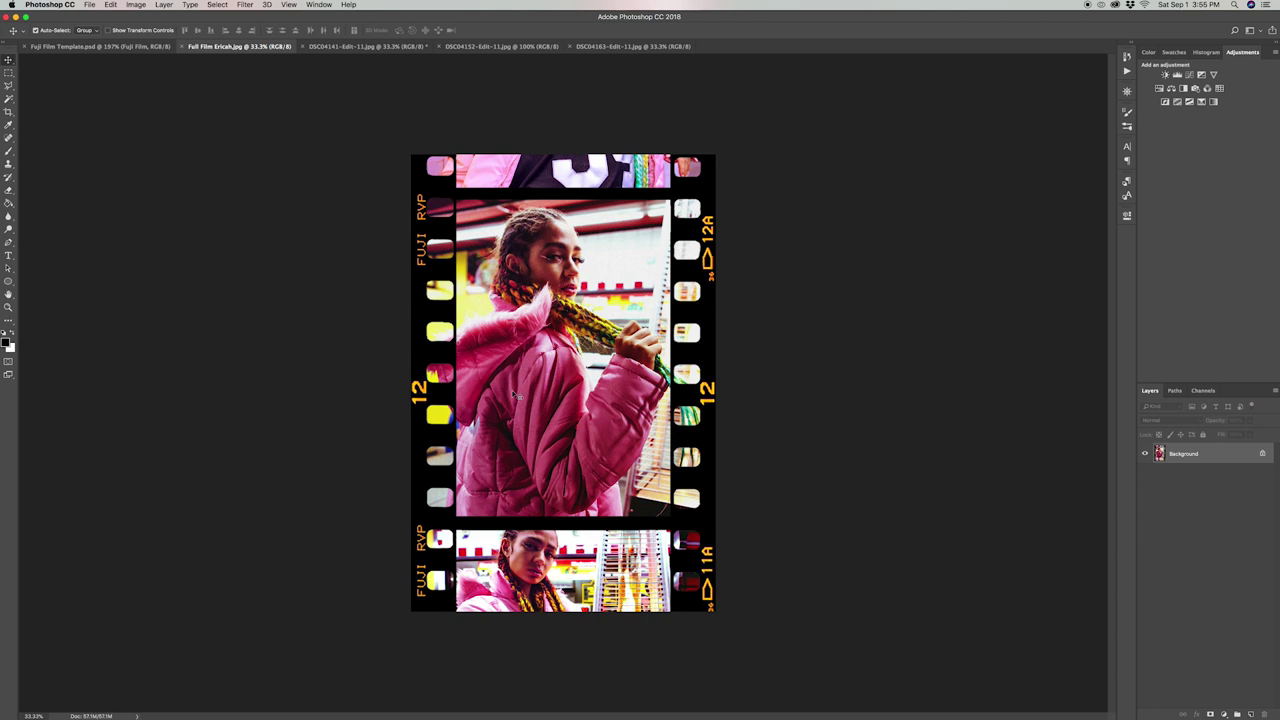
{"action": "left_click", "coordinate": [360, 46]}
- Unlock DSC04141's Background layer, converting it to Layer 0
{"action": "left_click", "coordinate": [495, 46]}
{"action": "left_click", "coordinate": [630, 47]}
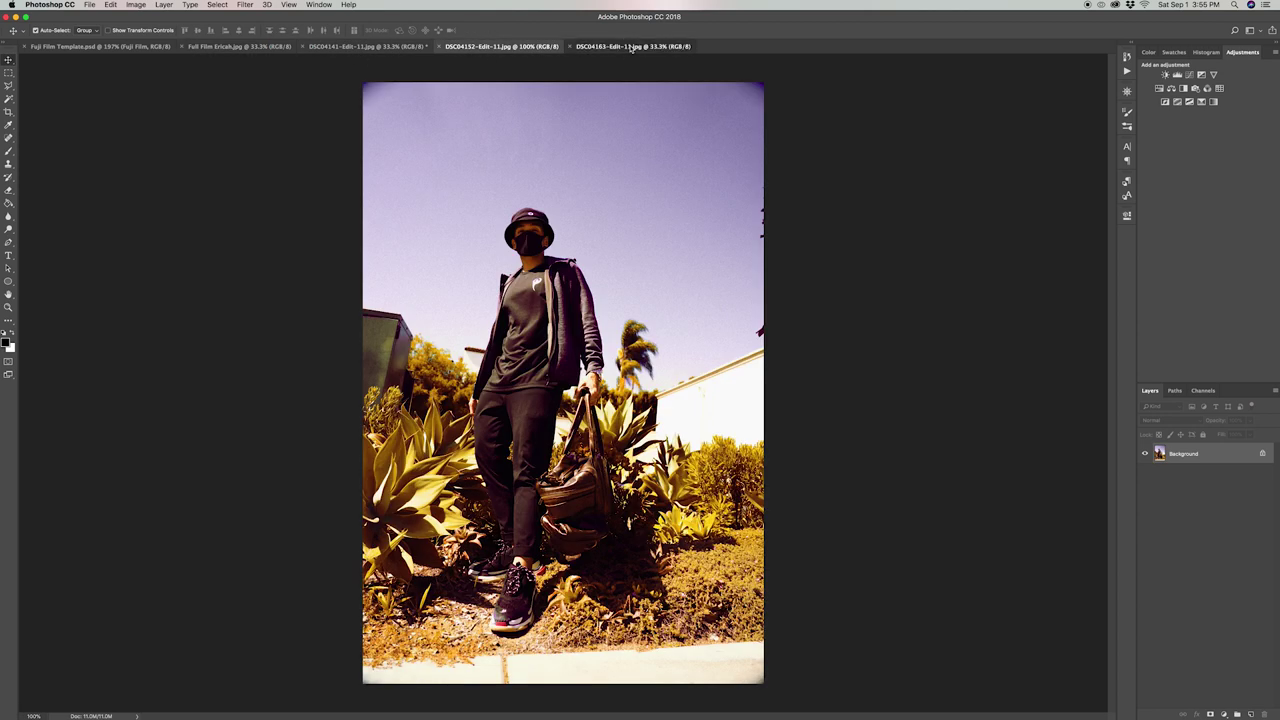
{"action": "left_click", "coordinate": [509, 46]}
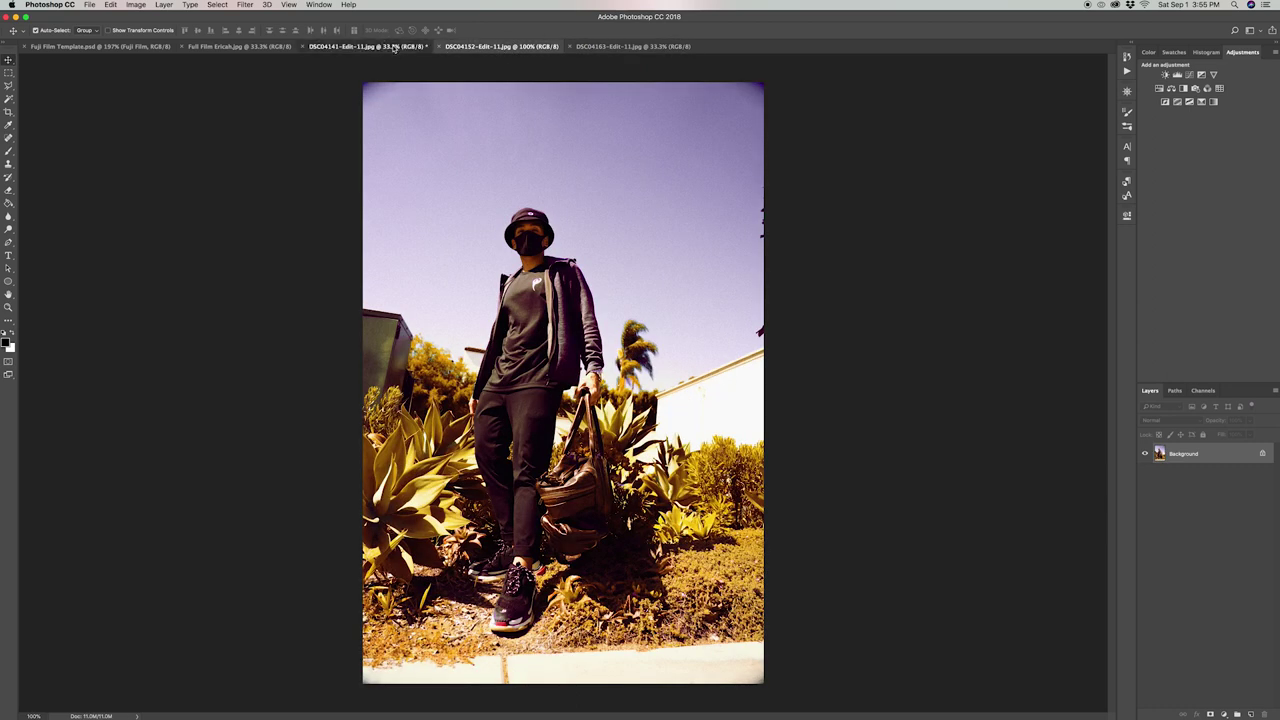
{"action": "left_click", "coordinate": [398, 47]}
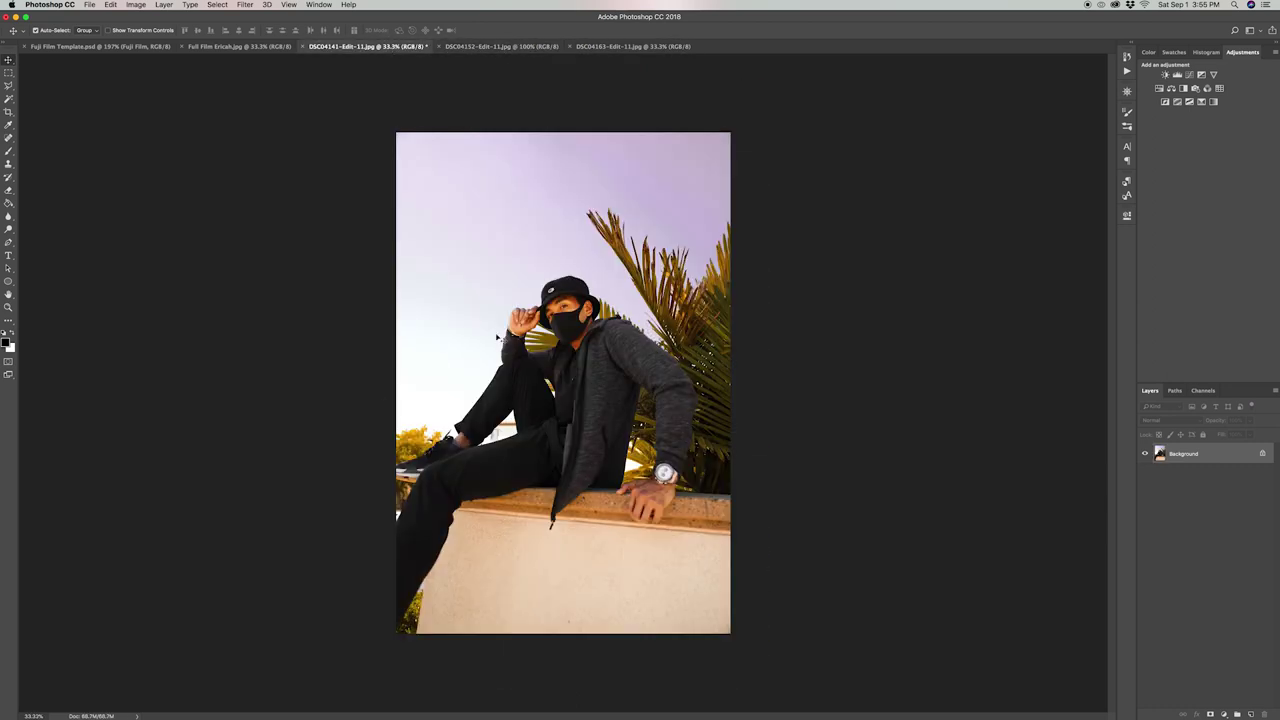
{"action": "left_click", "coordinate": [1212, 457]}
{"action": "double_click", "coordinate": [1212, 457]}
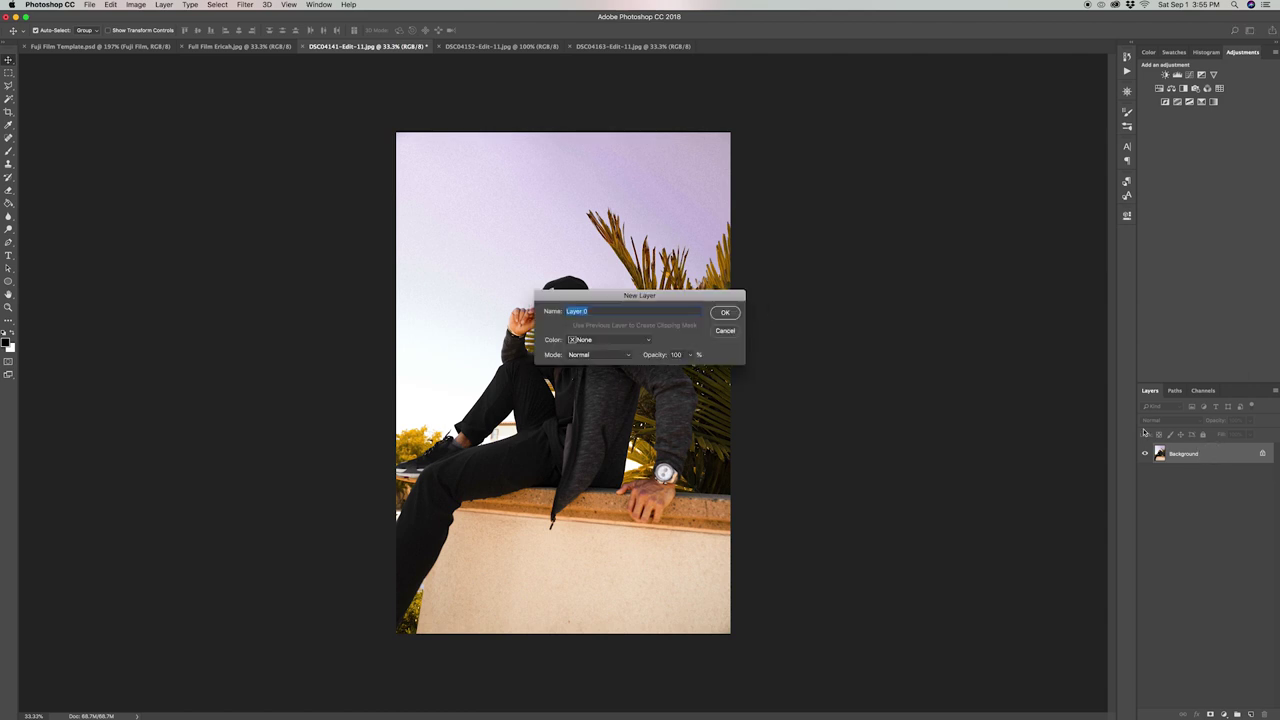
{"action": "left_click", "coordinate": [737, 315]}
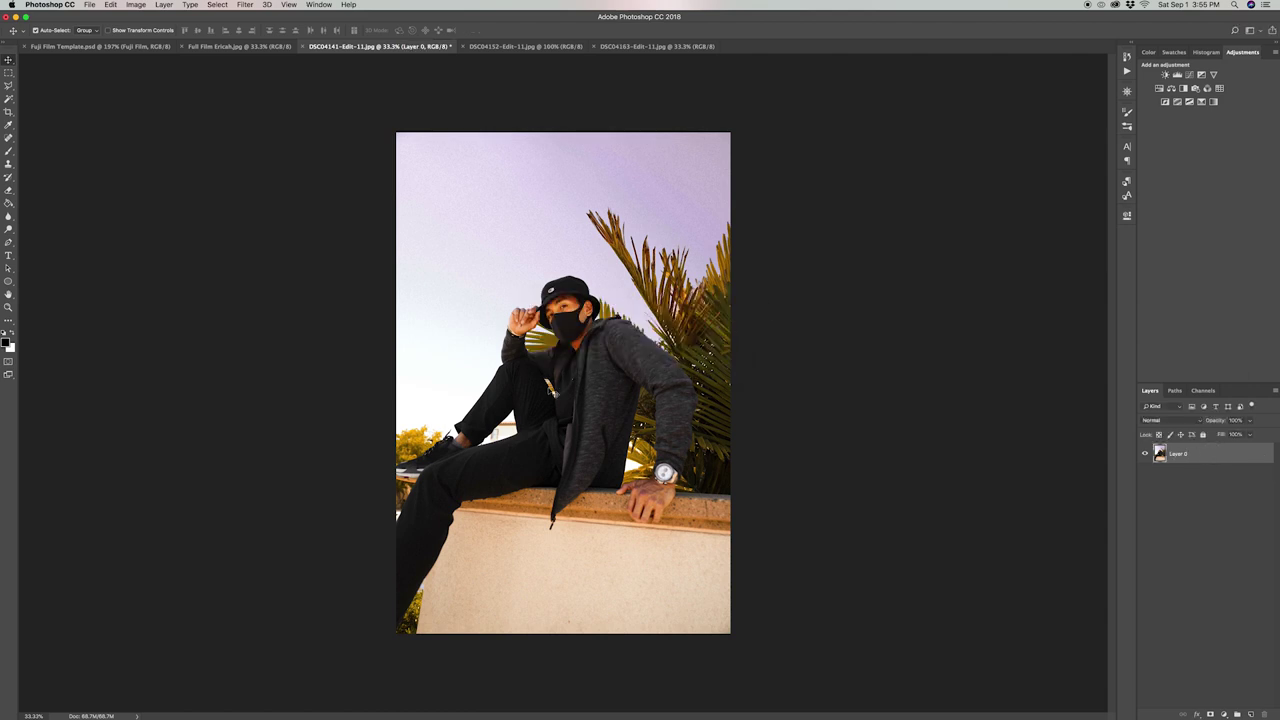
{"action": "left_click_drag", "start_coordinate": [548, 388], "coordinate": [535, 382]}
- Copy the DSC04152 photo into DSC04141 as Layer 1 and scale it to fill the canvas
{"action": "left_click", "coordinate": [526, 46]}
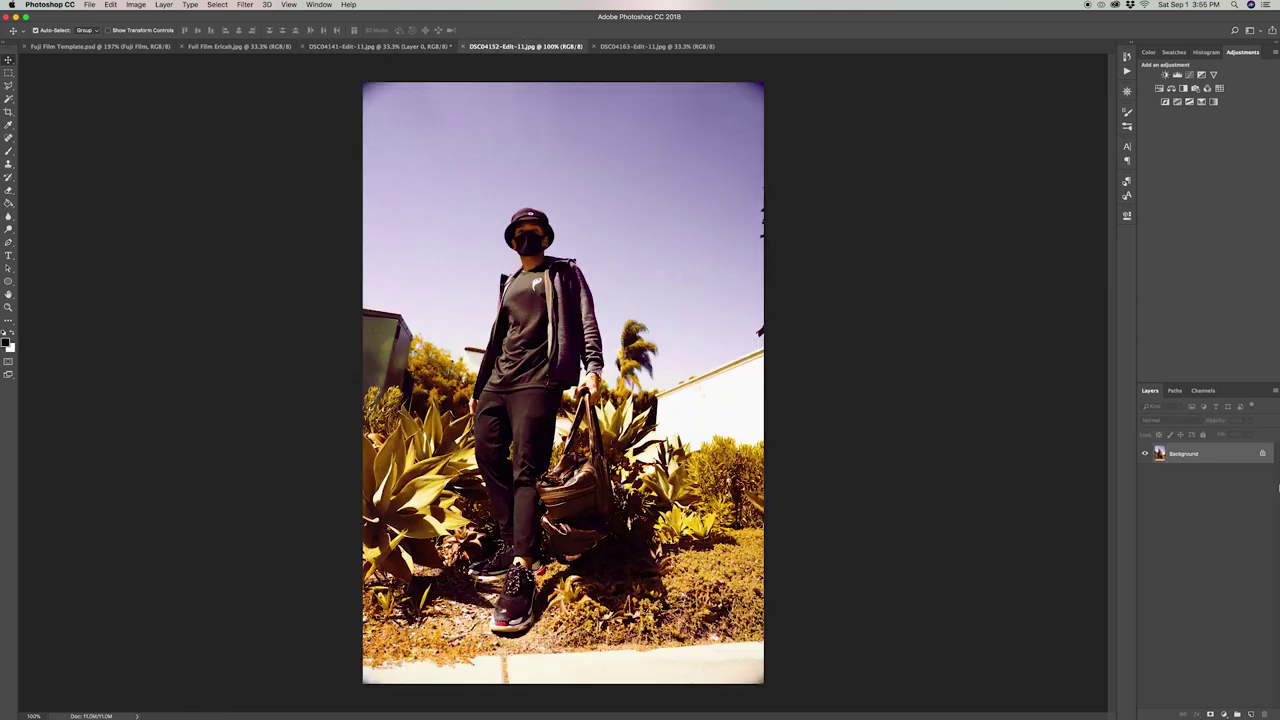
{"action": "left_click_drag", "start_coordinate": [1231, 455], "coordinate": [476, 530]}
{"action": "key", "text": "super+t"}
{"action": "left_click_drag", "start_coordinate": [529, 434], "coordinate": [730, 131]}
- Commit Layer 1's scaling and copy the DSC04163 photo into DSC04141 as Layer 2
{"action": "key", "text": "Return"}
{"action": "left_click", "coordinate": [657, 46]}
{"action": "left_click_drag", "start_coordinate": [1183, 453], "coordinate": [560, 380]}
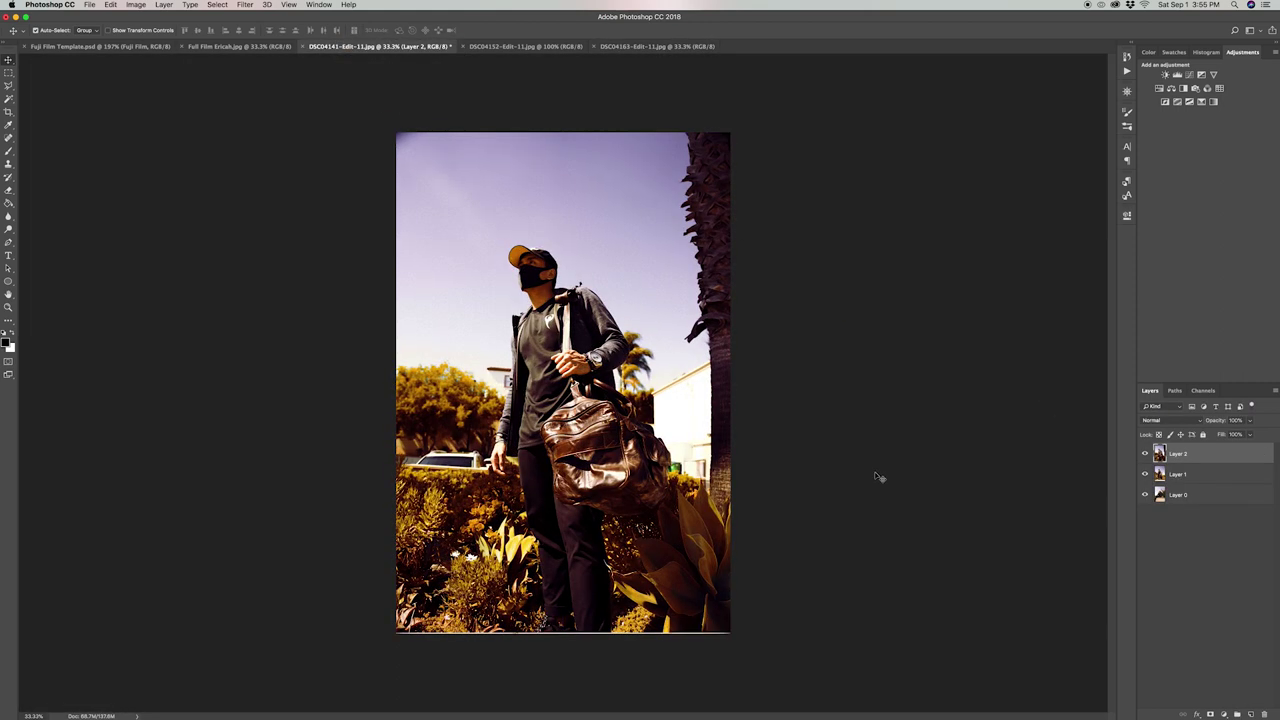
- Add a white layer mask to Layer 1 and another to Layer 2
{"action": "left_click", "coordinate": [1212, 478]}
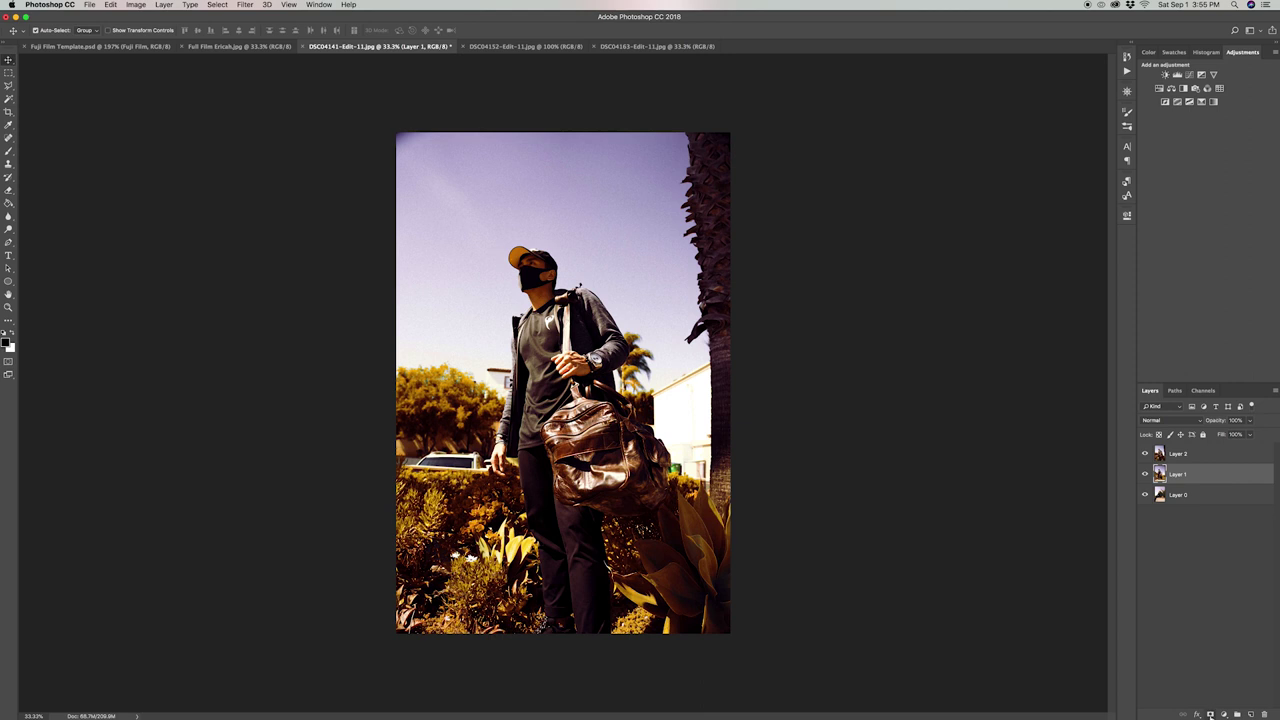
{"action": "left_click", "coordinate": [1210, 714]}
{"action": "left_click", "coordinate": [1191, 453]}
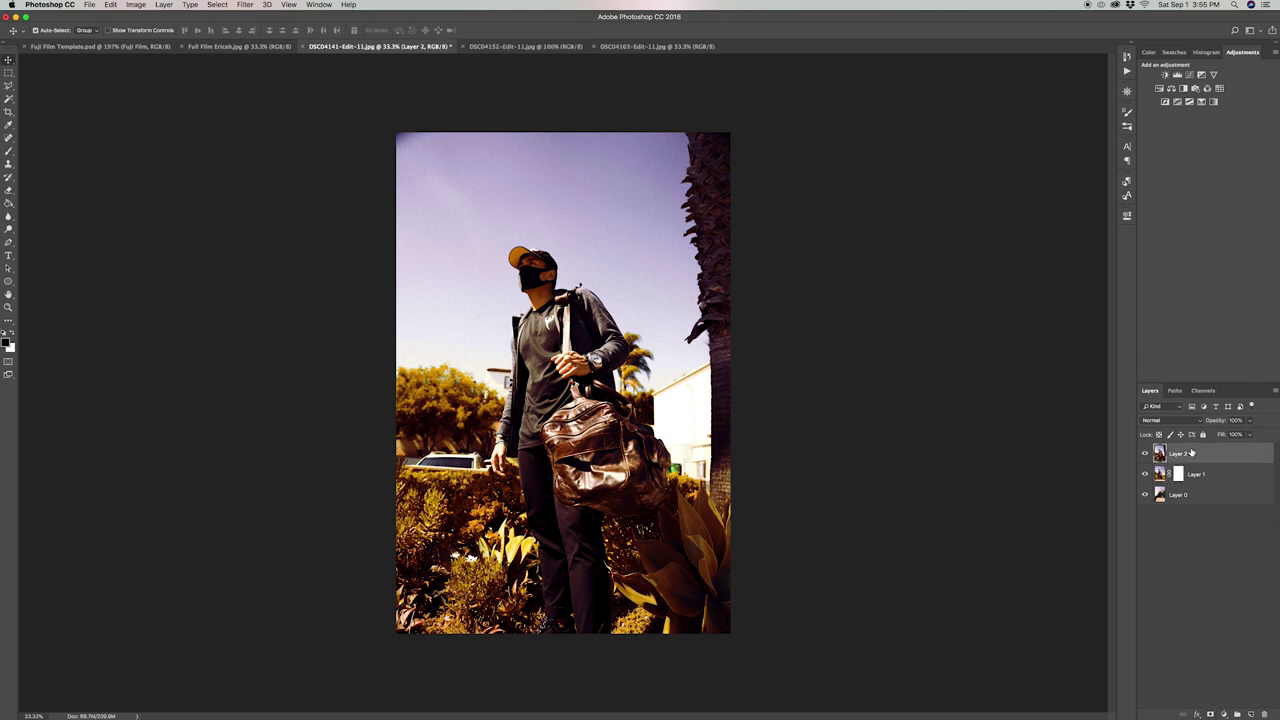
{"action": "left_click", "coordinate": [1210, 714]}
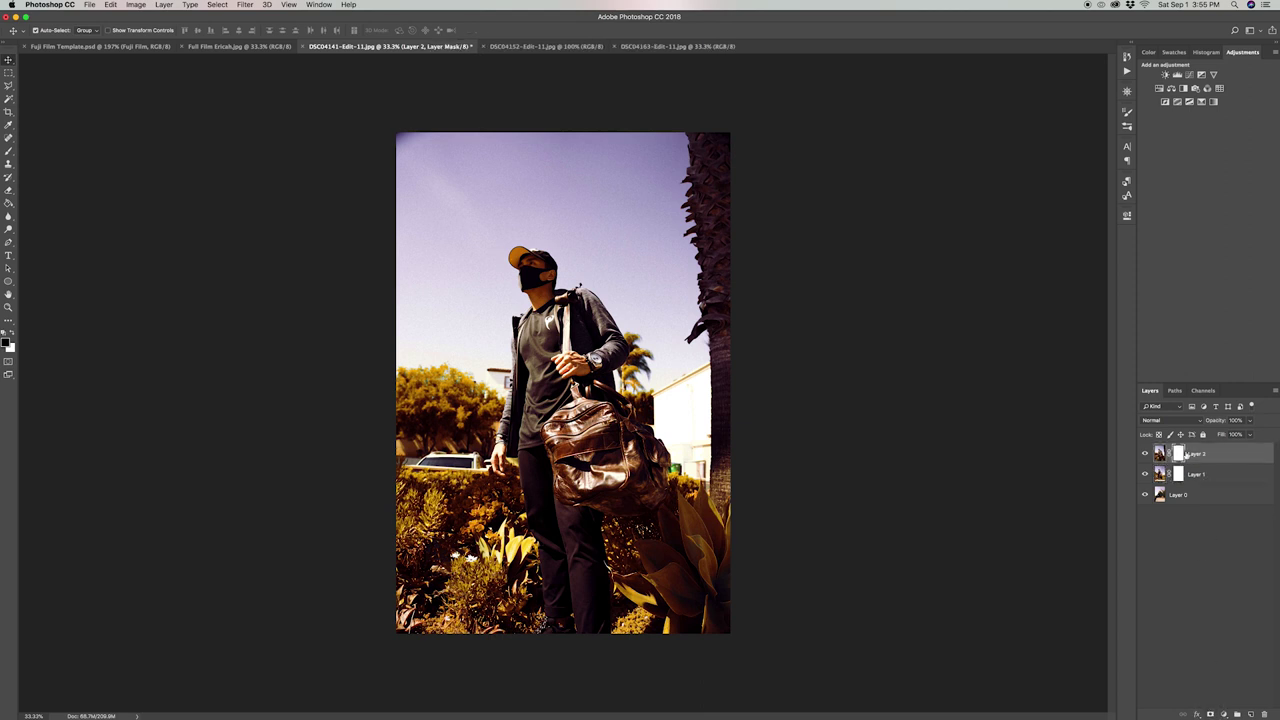
- Place the Fuji Film frame layer on top, scale it to the canvas, nudge it down, and lower Layer 2
{"action": "left_click", "coordinate": [112, 47]}
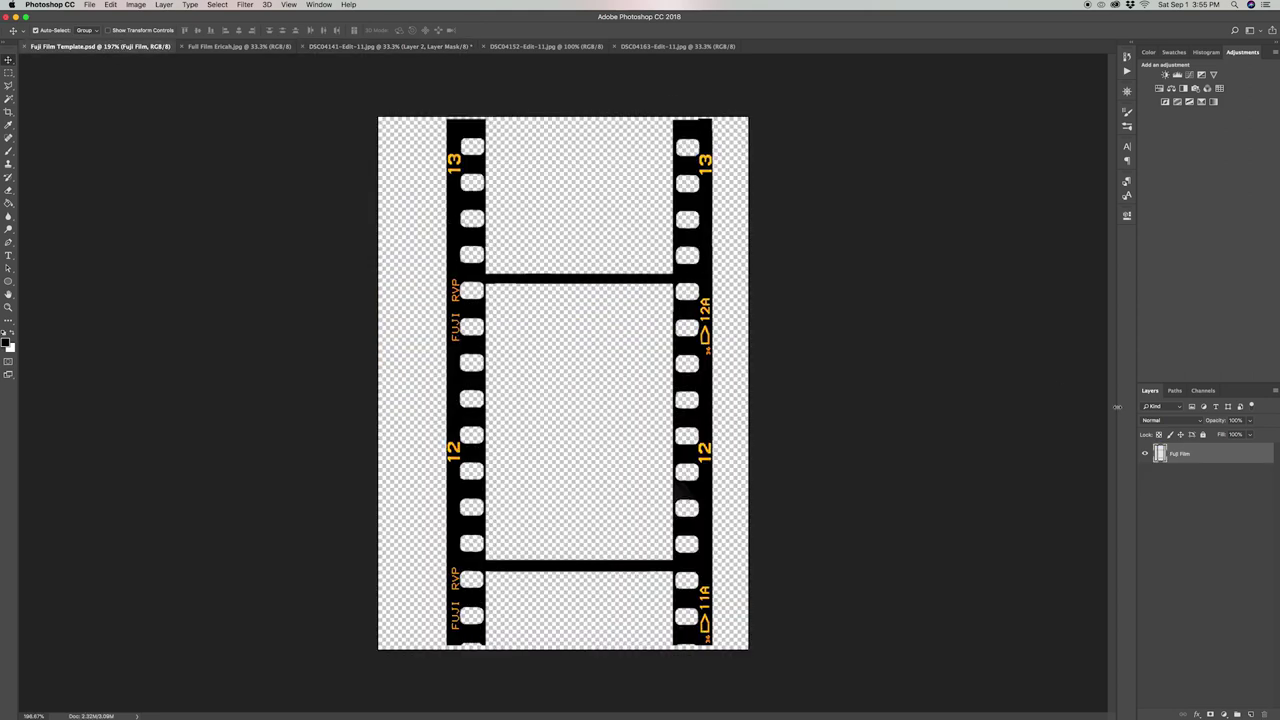
{"action": "left_click_drag", "start_coordinate": [1197, 457], "coordinate": [548, 365]}
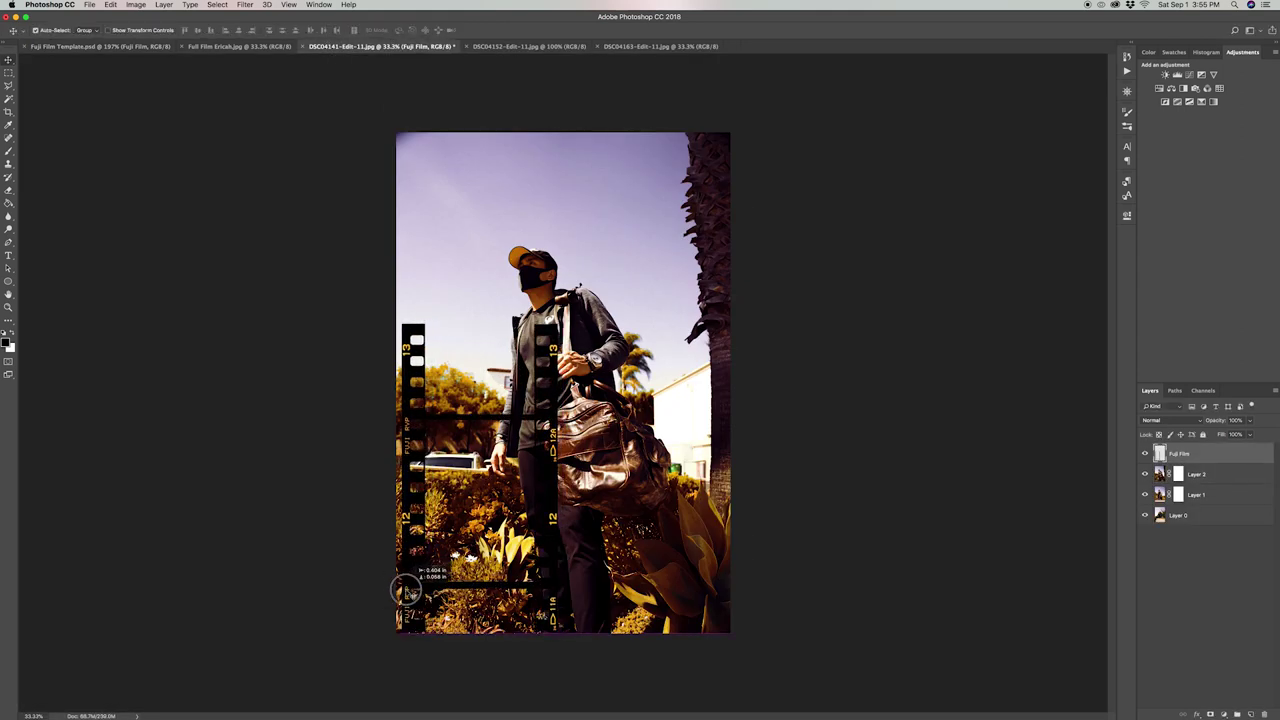
{"action": "key", "text": "ctrl+t"}
{"action": "left_click_drag", "start_coordinate": [800, 128], "coordinate": [990, 97]}
{"action": "key", "text": "Return"}
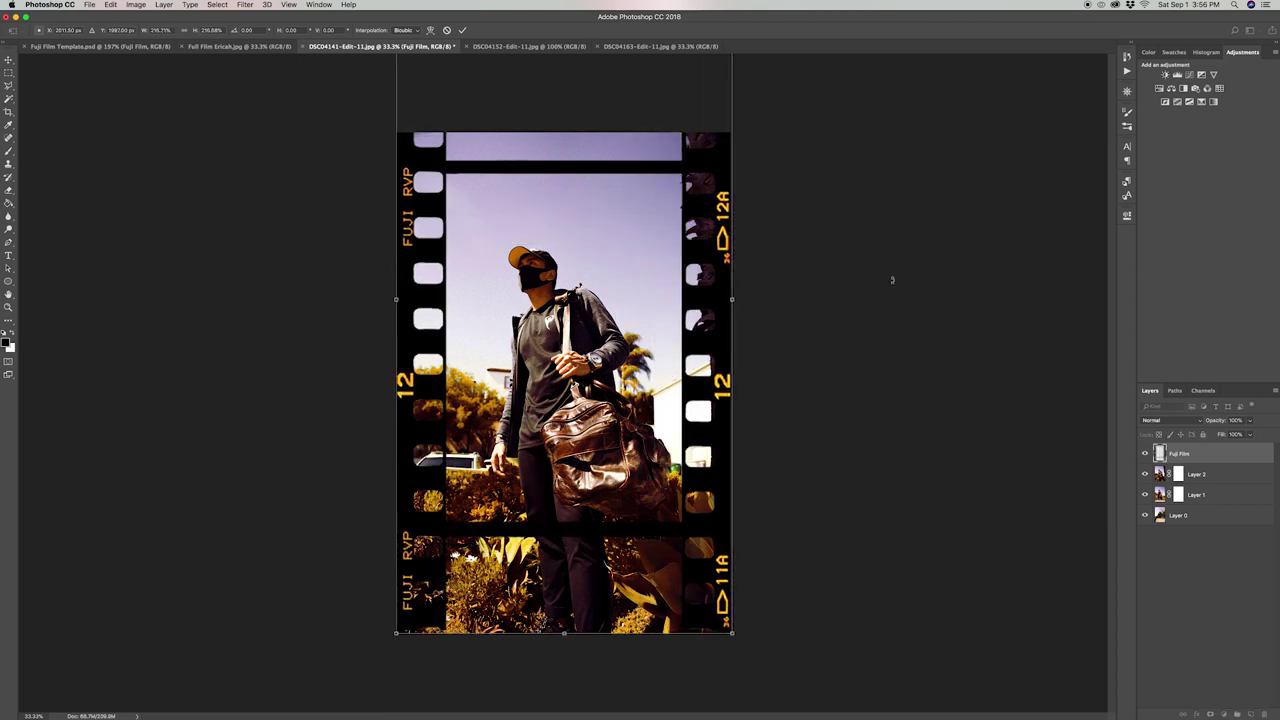
{"action": "left_click_drag", "start_coordinate": [731, 330], "coordinate": [728, 348]}
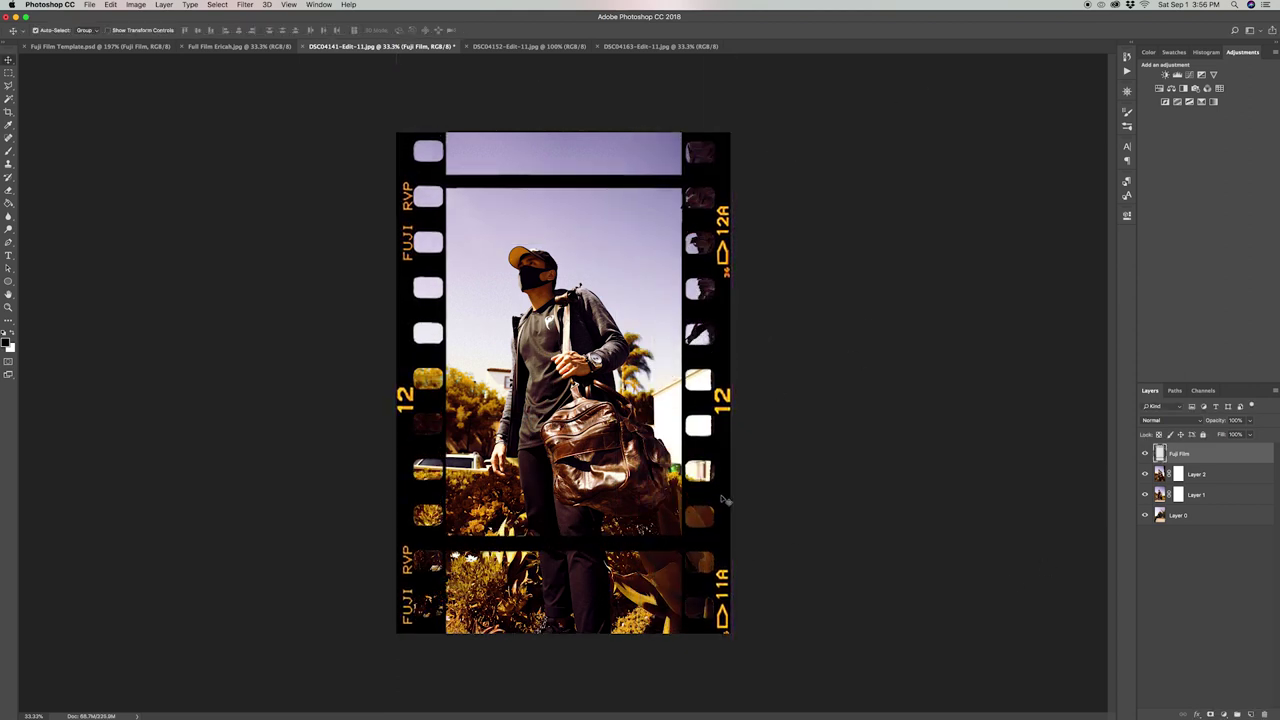
{"action": "left_click_drag", "start_coordinate": [722, 498], "coordinate": [727, 506]}
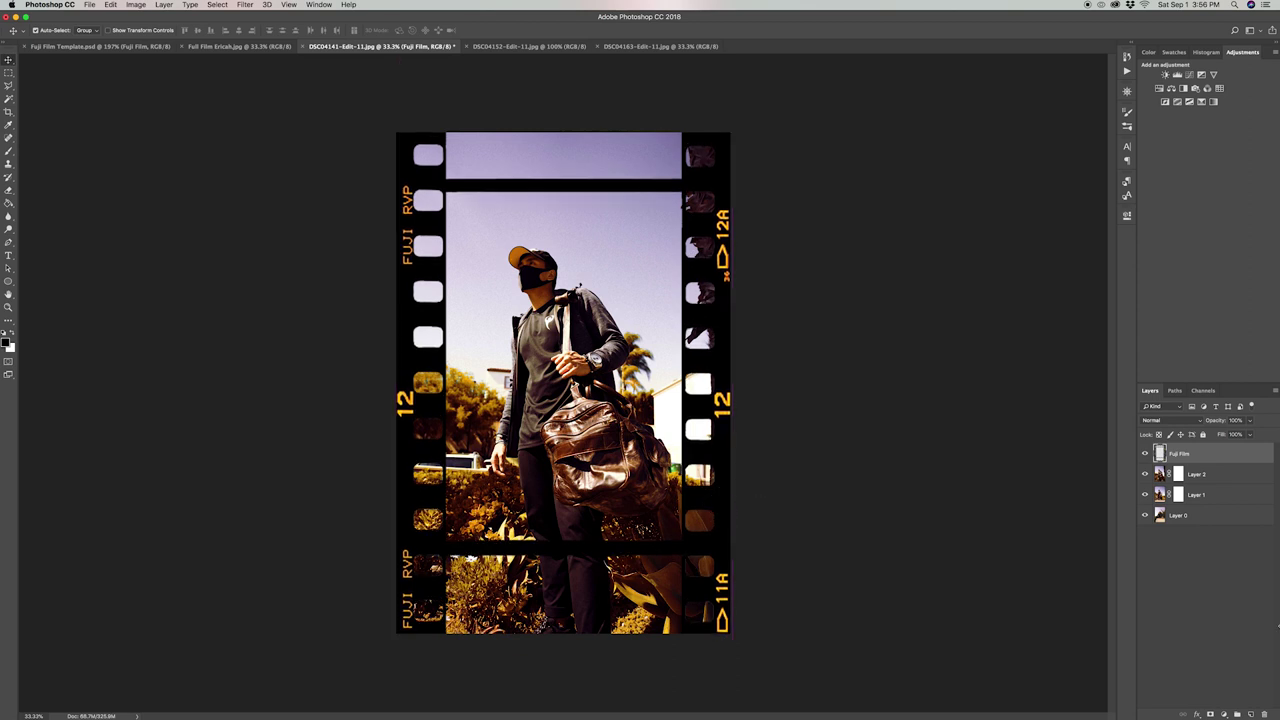
{"action": "left_click_drag", "start_coordinate": [600, 412], "coordinate": [600, 452]}
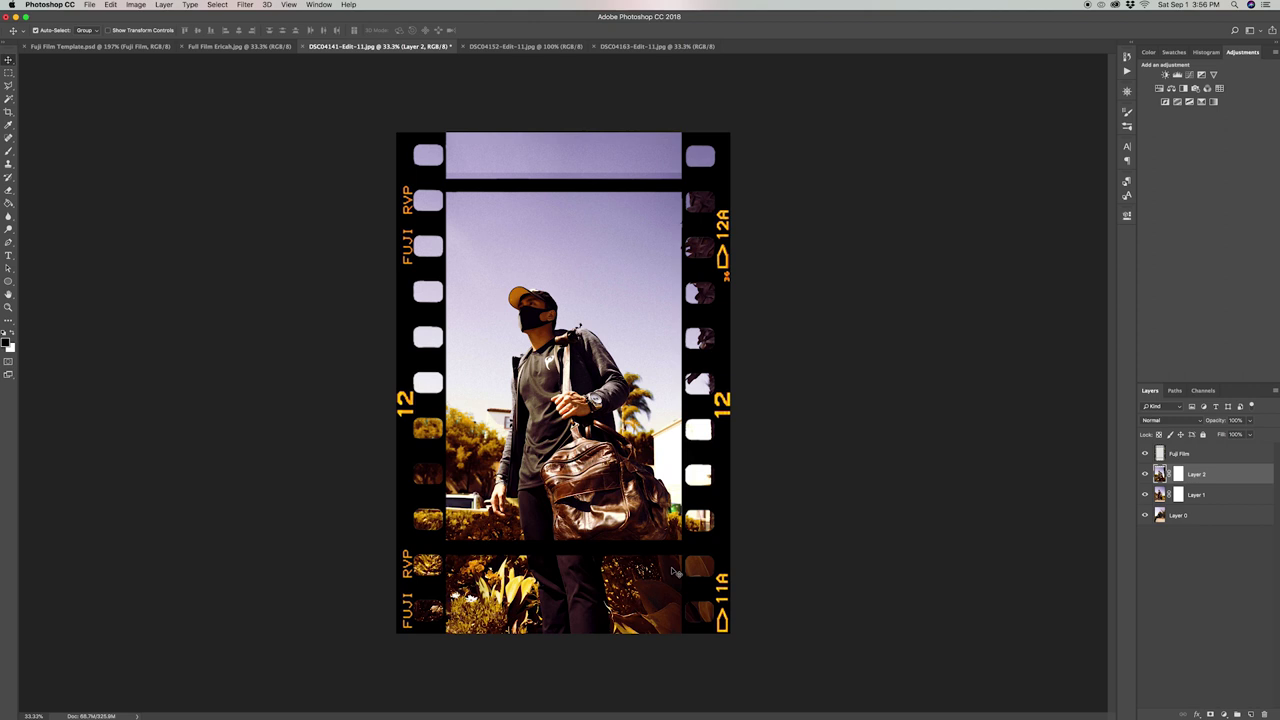
- Marquee the upper film frames and fill Layer 2's mask with black there to hide that photo
{"action": "key", "text": "m"}
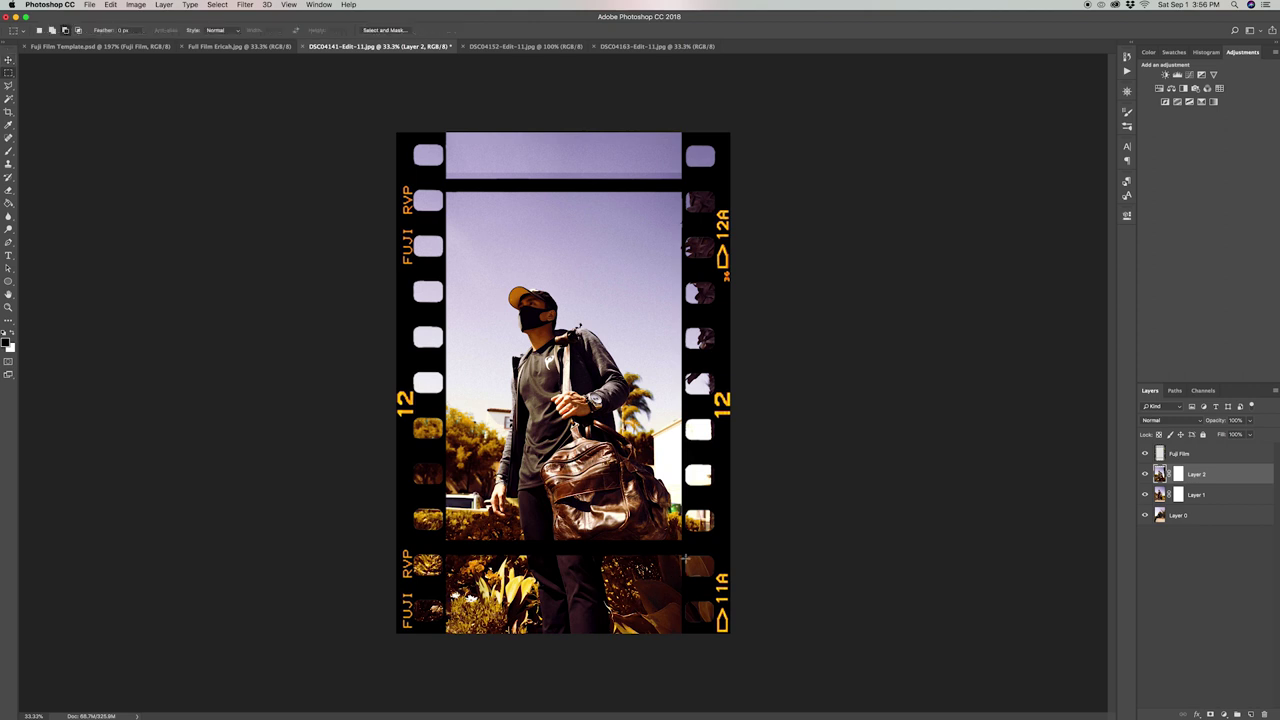
{"action": "left_click_drag", "start_coordinate": [760, 547], "coordinate": [270, 100]}
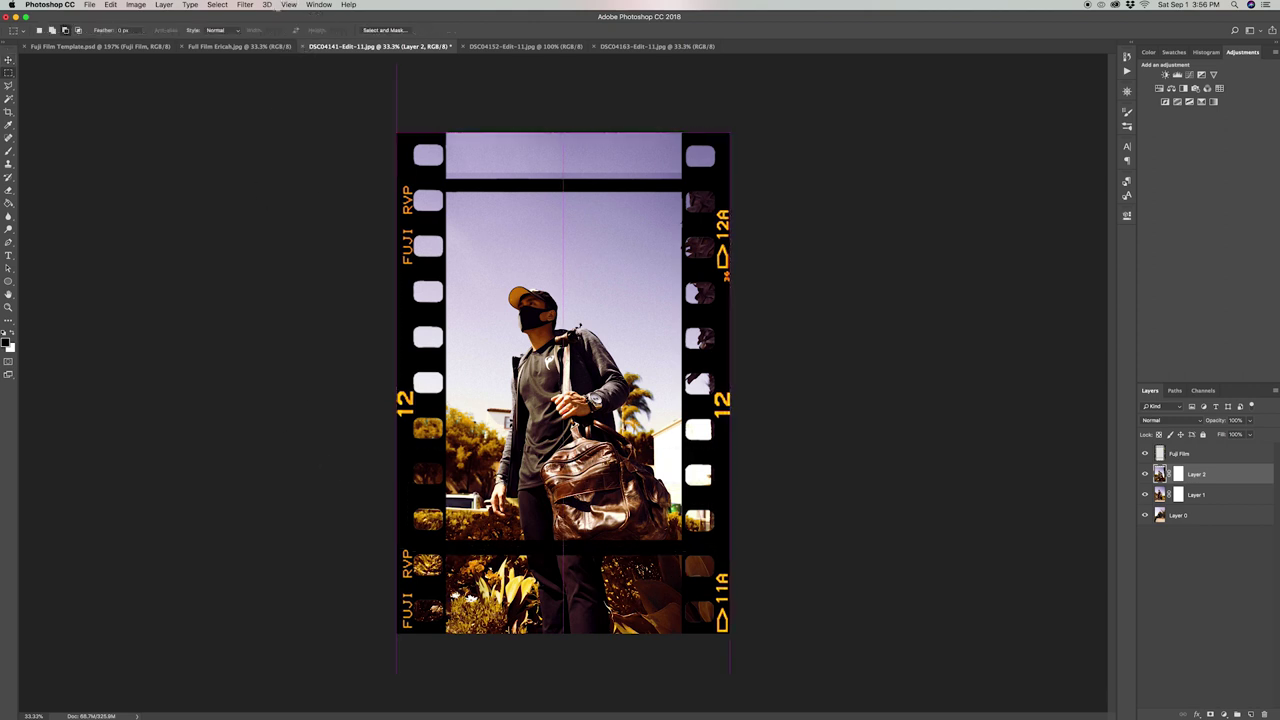
{"action": "key", "text": "b"}
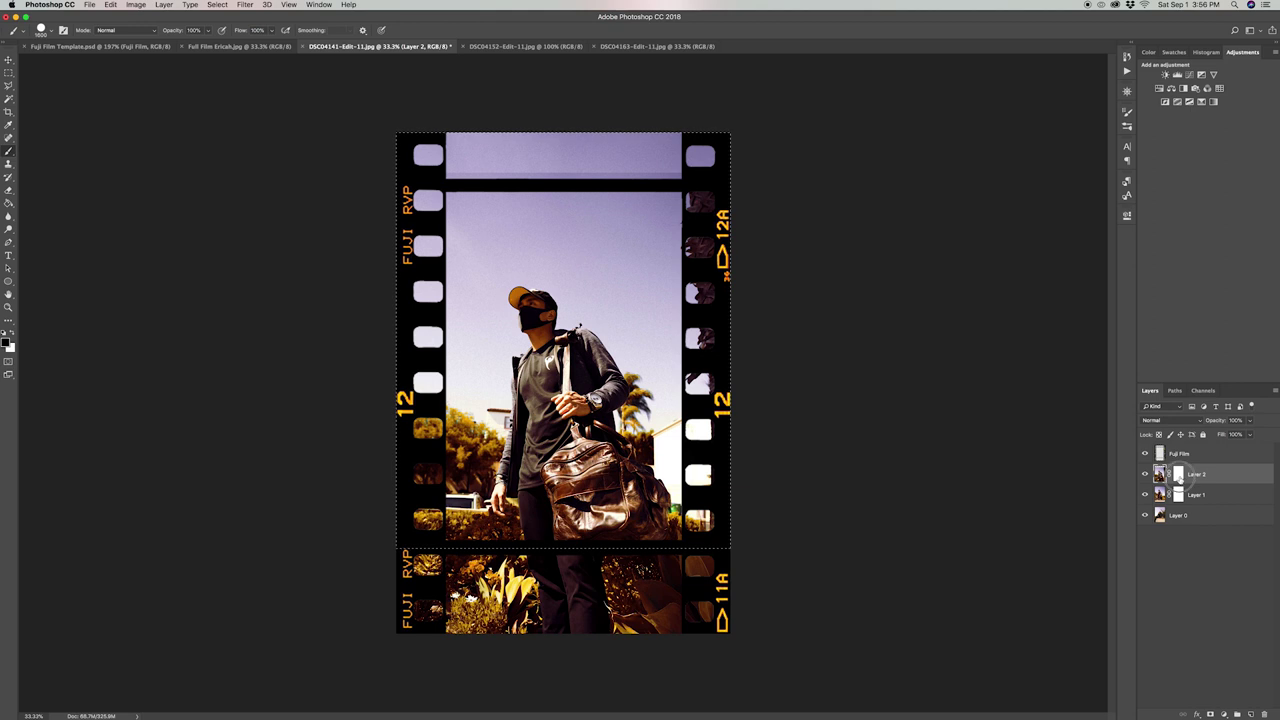
{"action": "left_click", "coordinate": [1178, 474]}
{"action": "left_click", "coordinate": [1160, 474]}
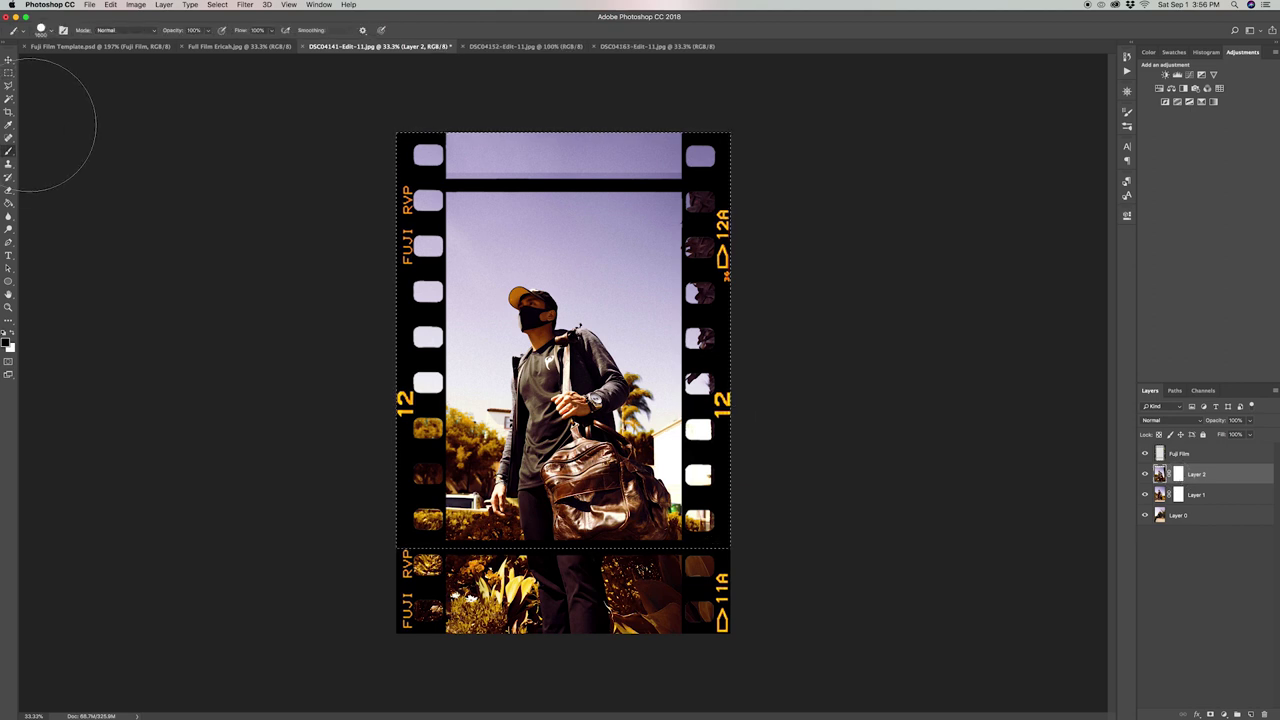
{"action": "key", "text": "ctrl+backslash"}
{"action": "mouse_move", "coordinate": [700, 490]}
{"action": "left_mouse_down"}
{"action": "mouse_move", "coordinate": [714, 500]}
{"action": "mouse_move", "coordinate": [913, 236]}
{"action": "mouse_move", "coordinate": [326, 171]}
{"action": "mouse_move", "coordinate": [742, 92]}
{"action": "left_mouse_up"}
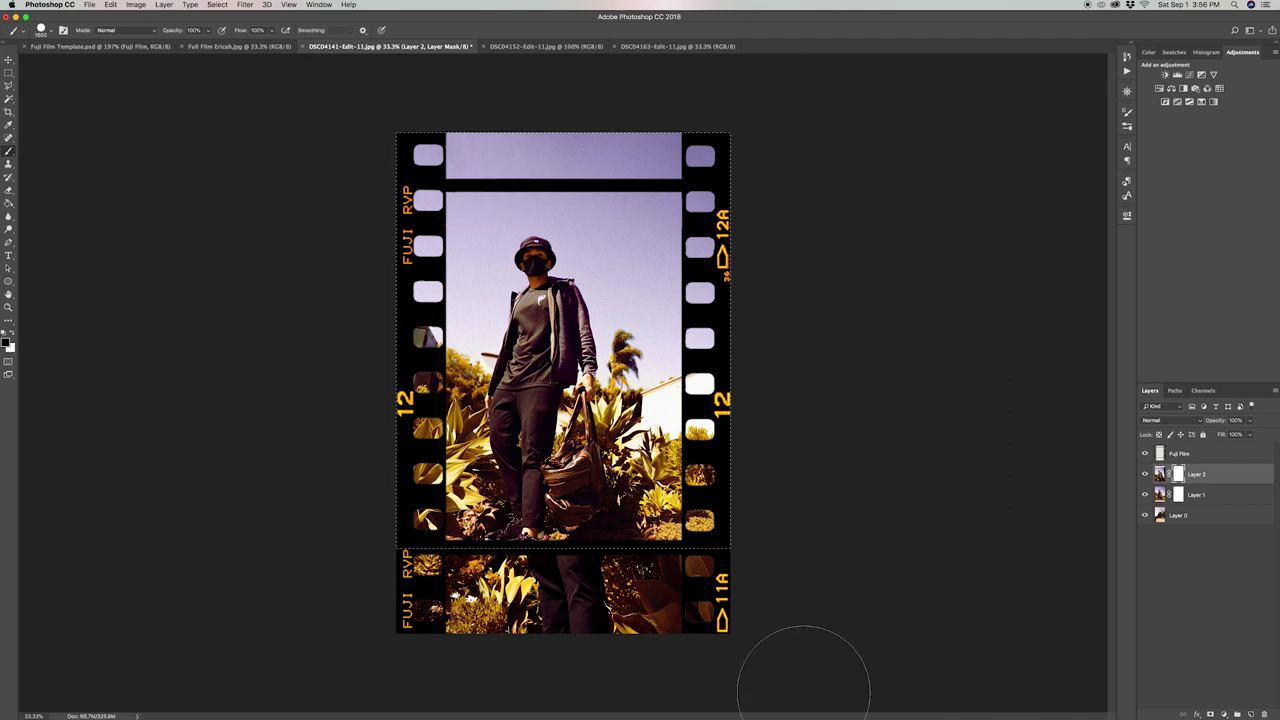
{"action": "key", "text": "alt+BackSpace"}
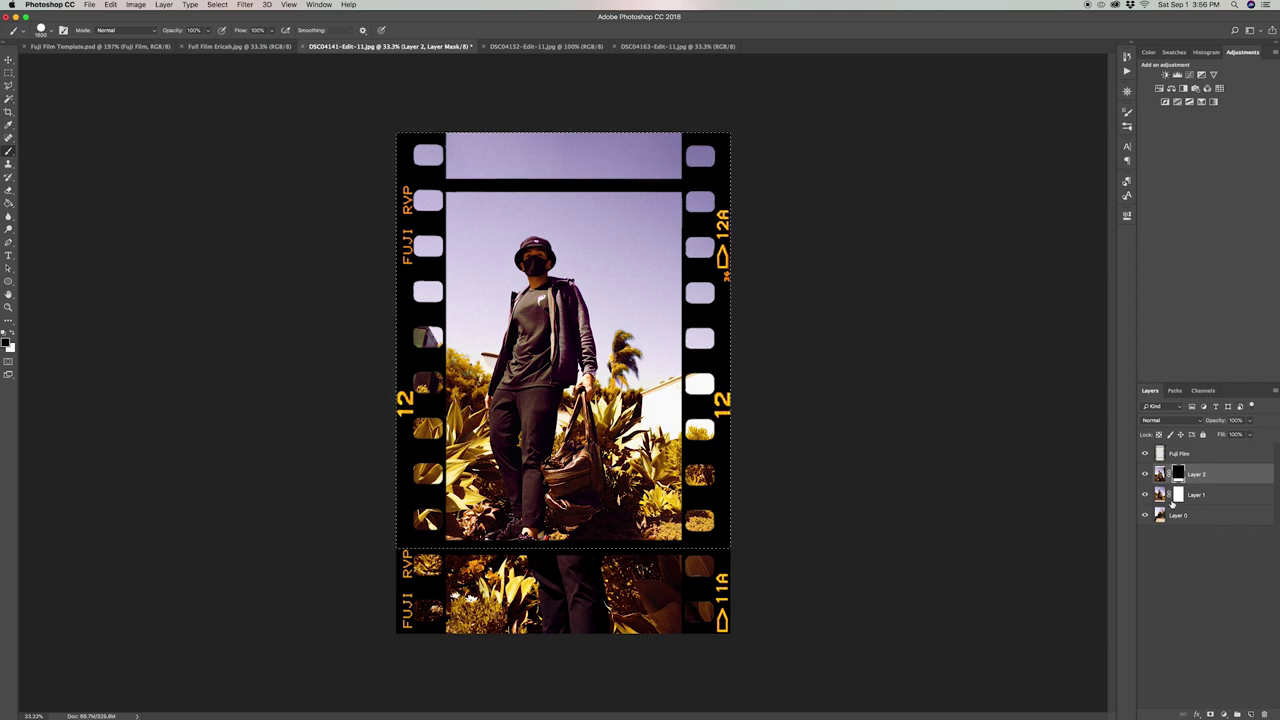
{"action": "left_click", "coordinate": [1209, 498]}
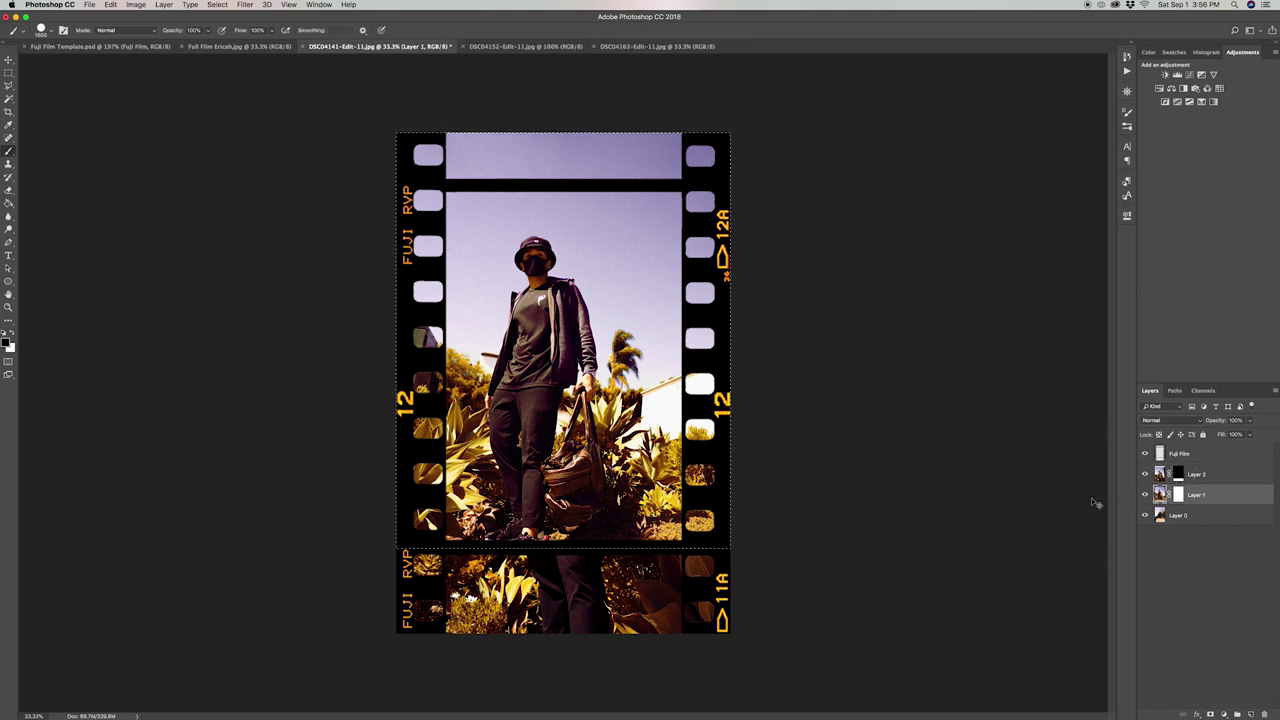
- Move Layer 1 up, black out its mask over the top area, and deselect
{"action": "key", "text": "v"}
{"action": "mouse_move", "coordinate": [620, 430]}
{"action": "left_mouse_down"}
{"action": "mouse_move", "coordinate": [634, 258]}
{"action": "mouse_move", "coordinate": [620, 250]}
{"action": "left_mouse_up"}
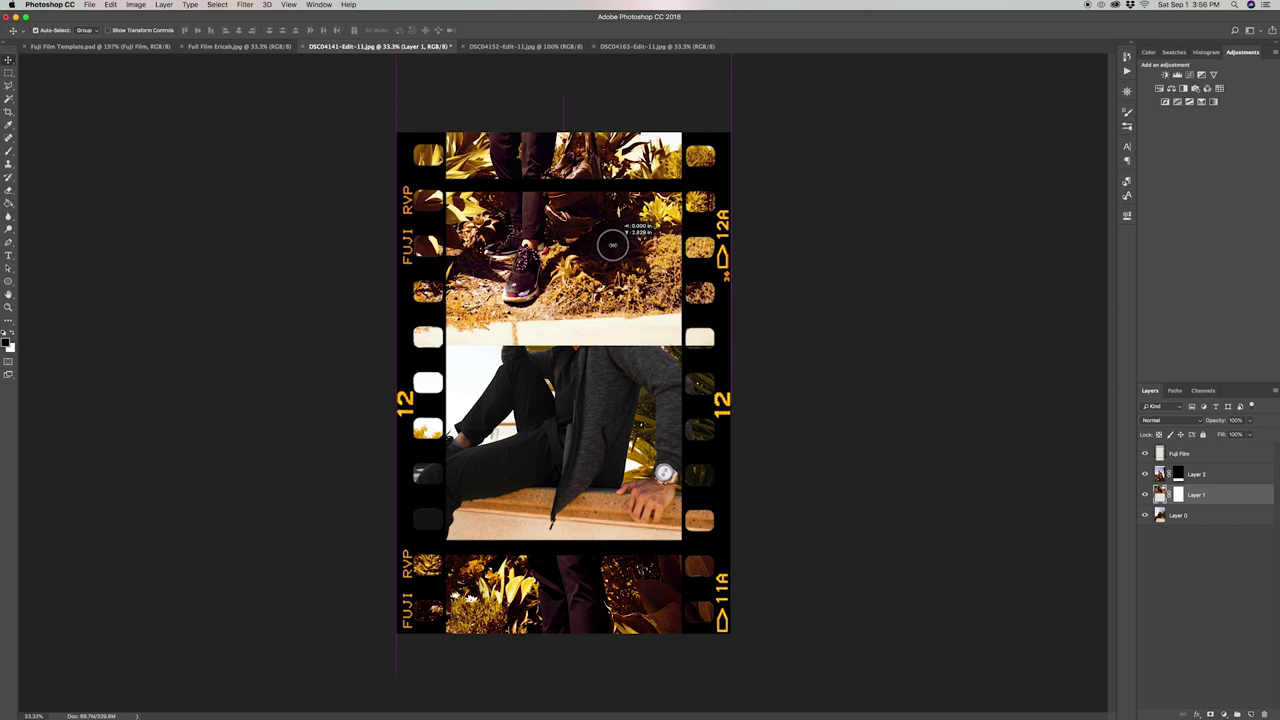
{"action": "key", "text": "m"}
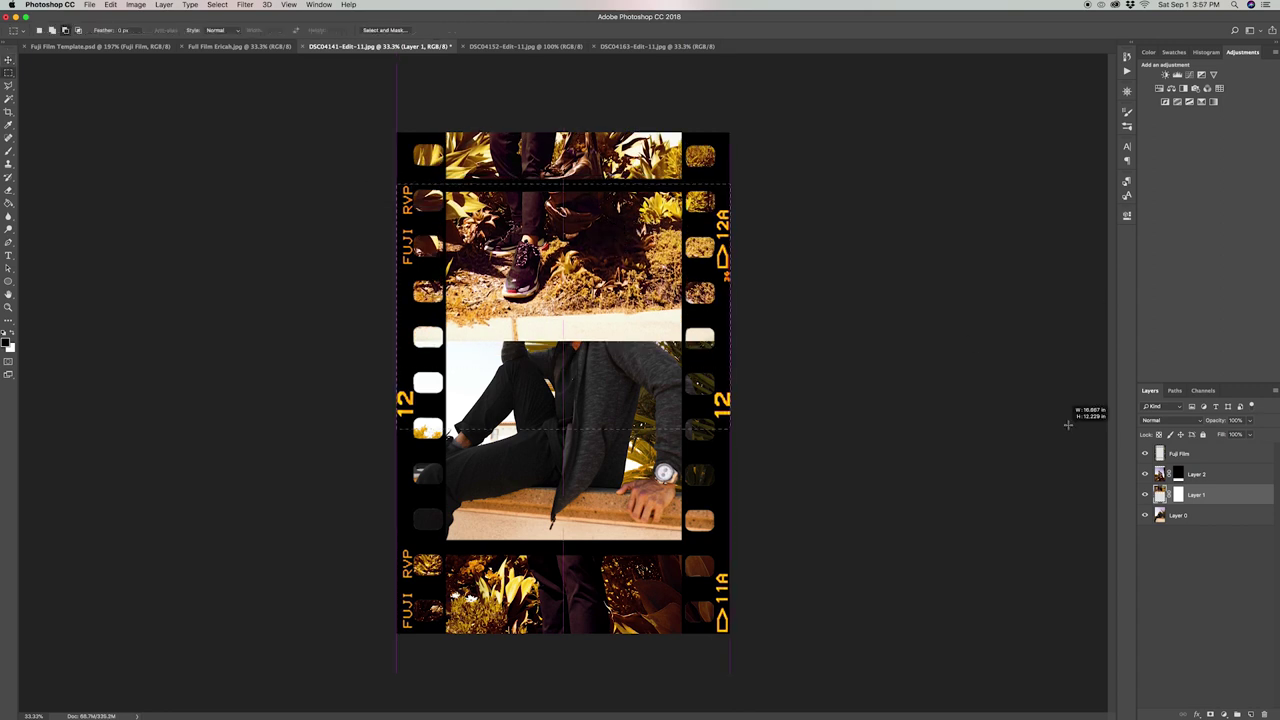
{"action": "left_click", "coordinate": [1178, 494]}
{"action": "key", "text": "alt+BackSpace"}
{"action": "key", "text": "ctrl+d"}
{"action": "key", "text": "b"}
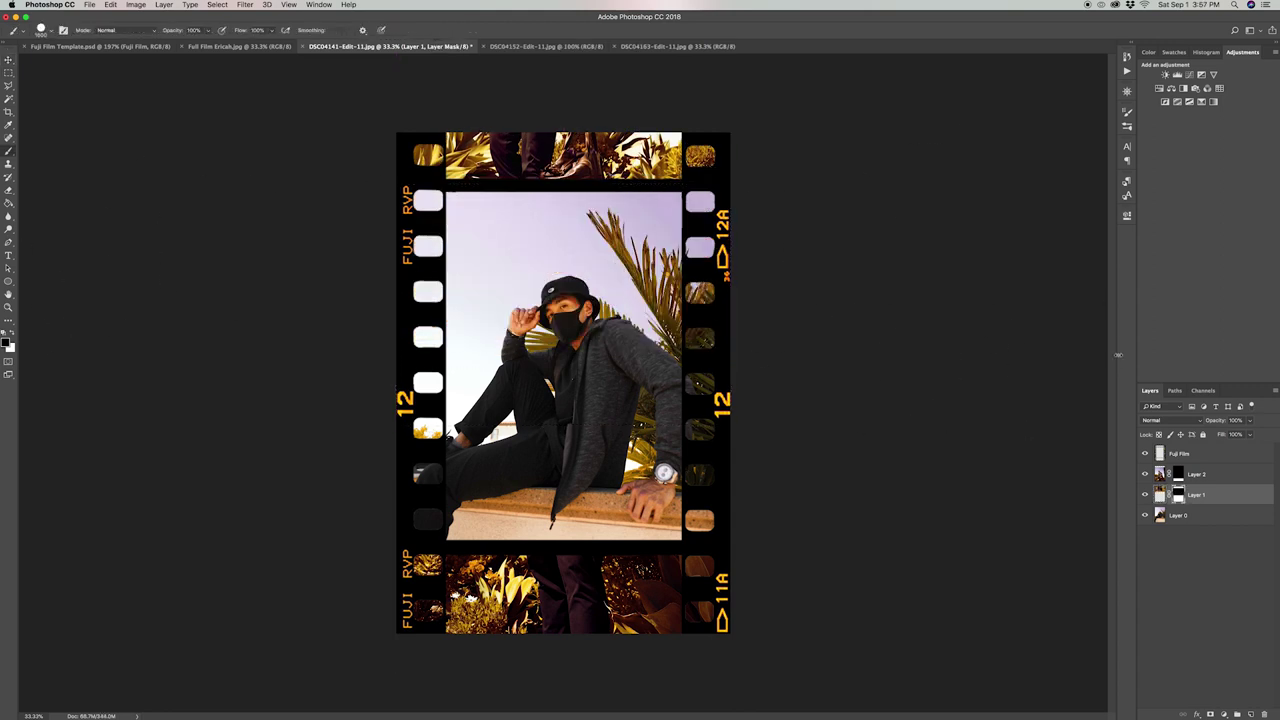
- Try shifting the Layer 0 photo up slightly, then undo the move
{"action": "left_click", "coordinate": [1232, 518]}
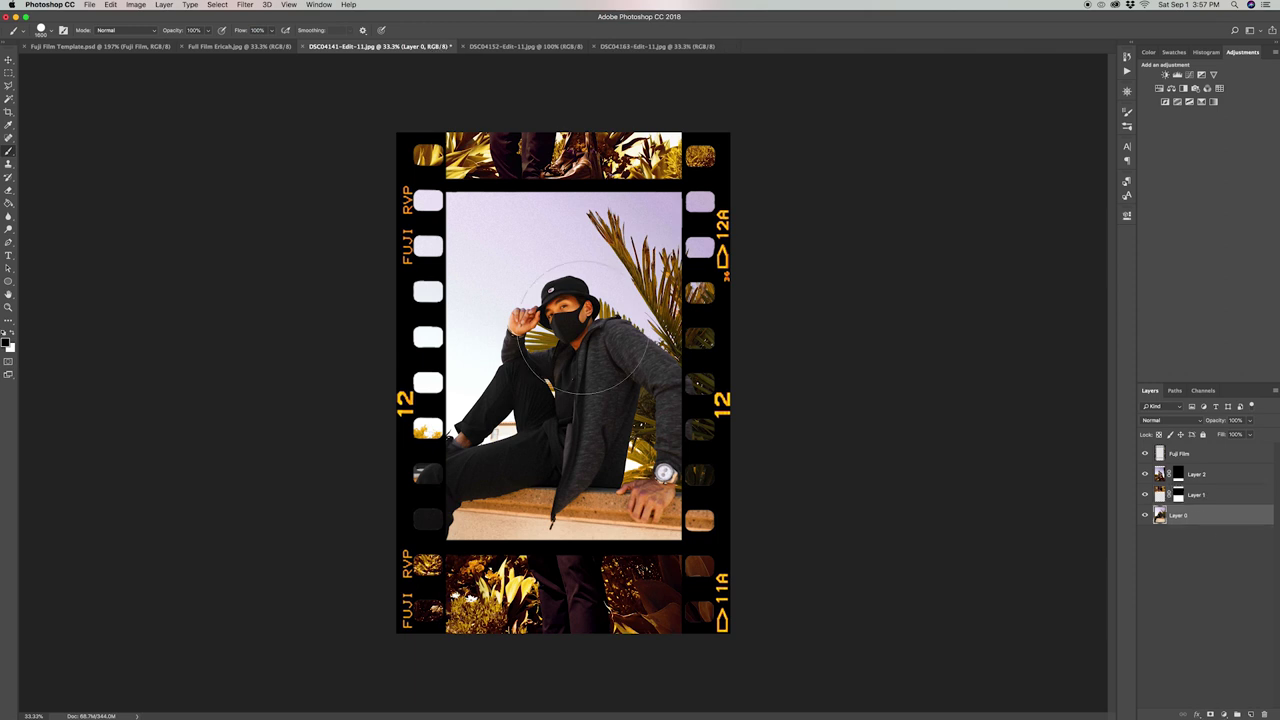
{"action": "key", "text": "v"}
{"action": "left_click_drag", "start_coordinate": [578, 368], "coordinate": [588, 350]}
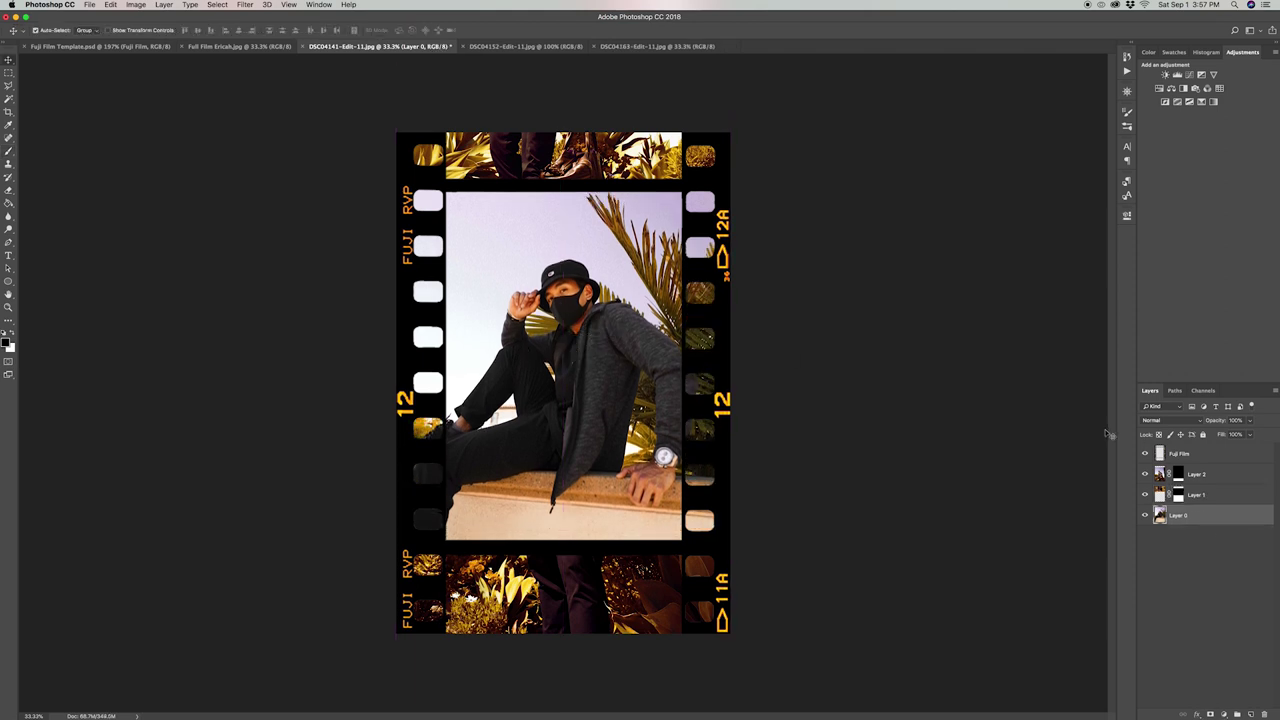
{"action": "key", "text": "super+z"}
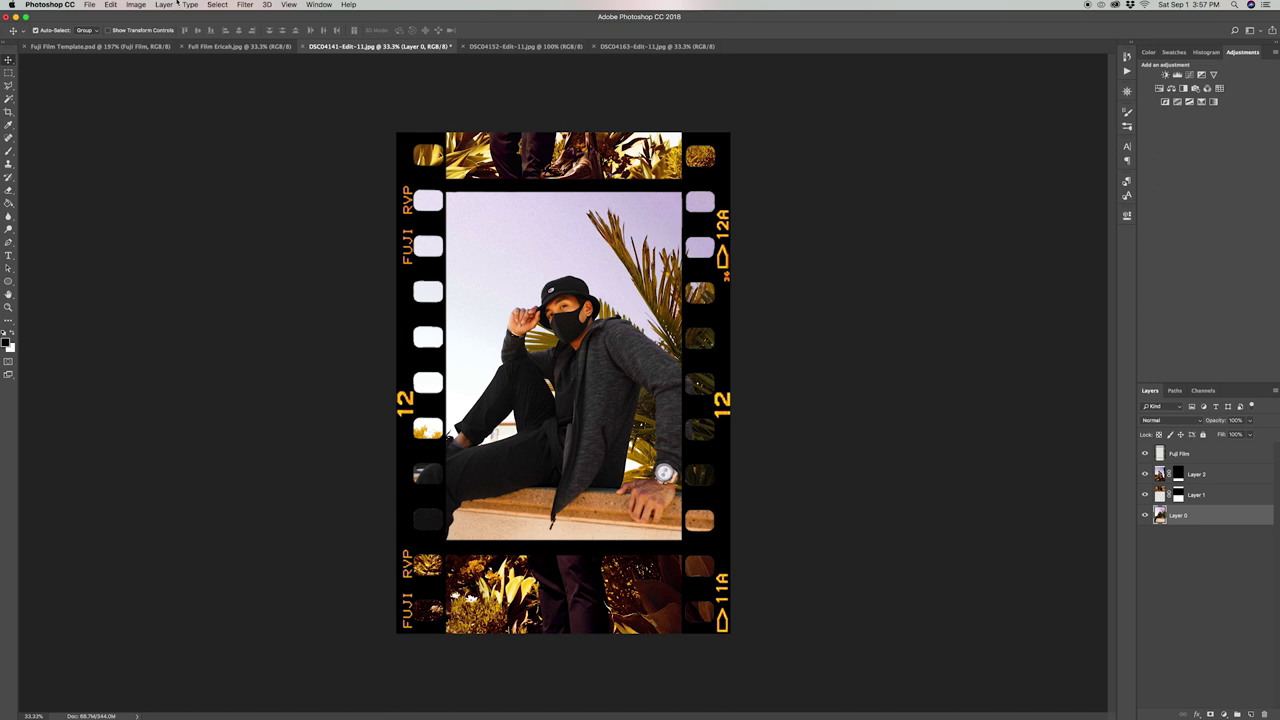
- Flatten the three photos and Fuji film-strip frame into a single Background layer
{"action": "left_click", "coordinate": [163, 4]}
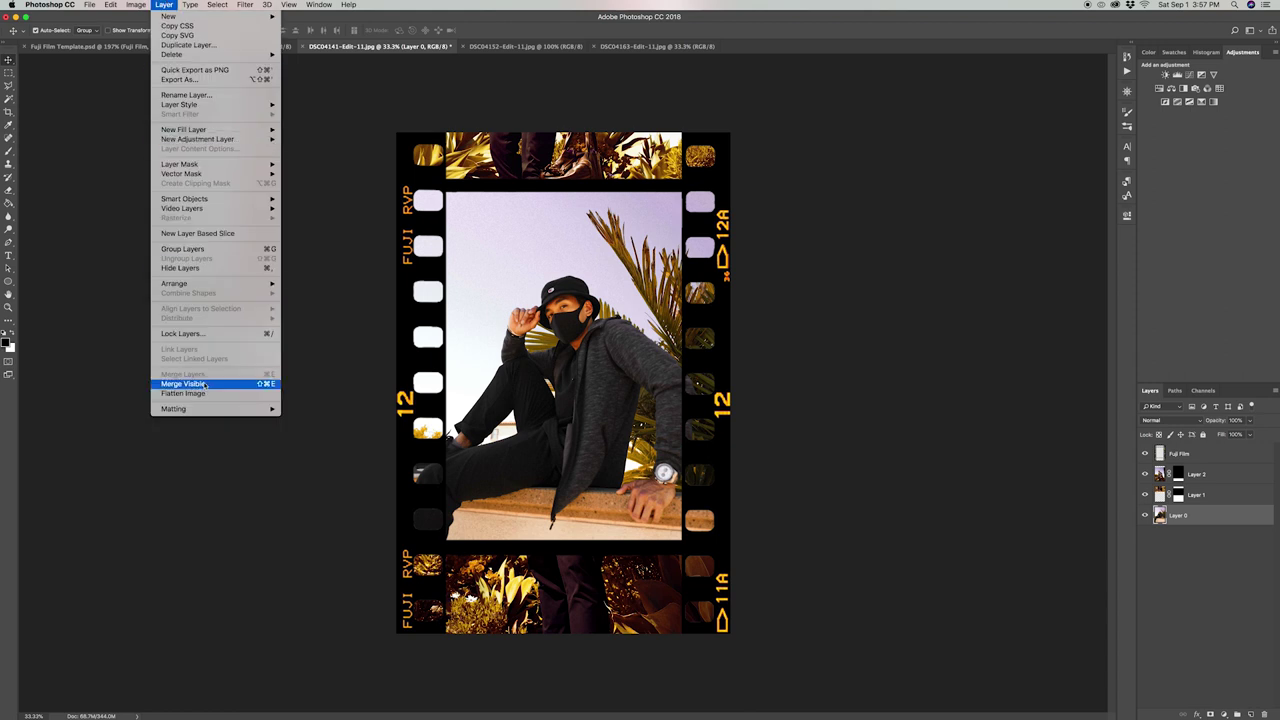
{"action": "left_click", "coordinate": [201, 391]}
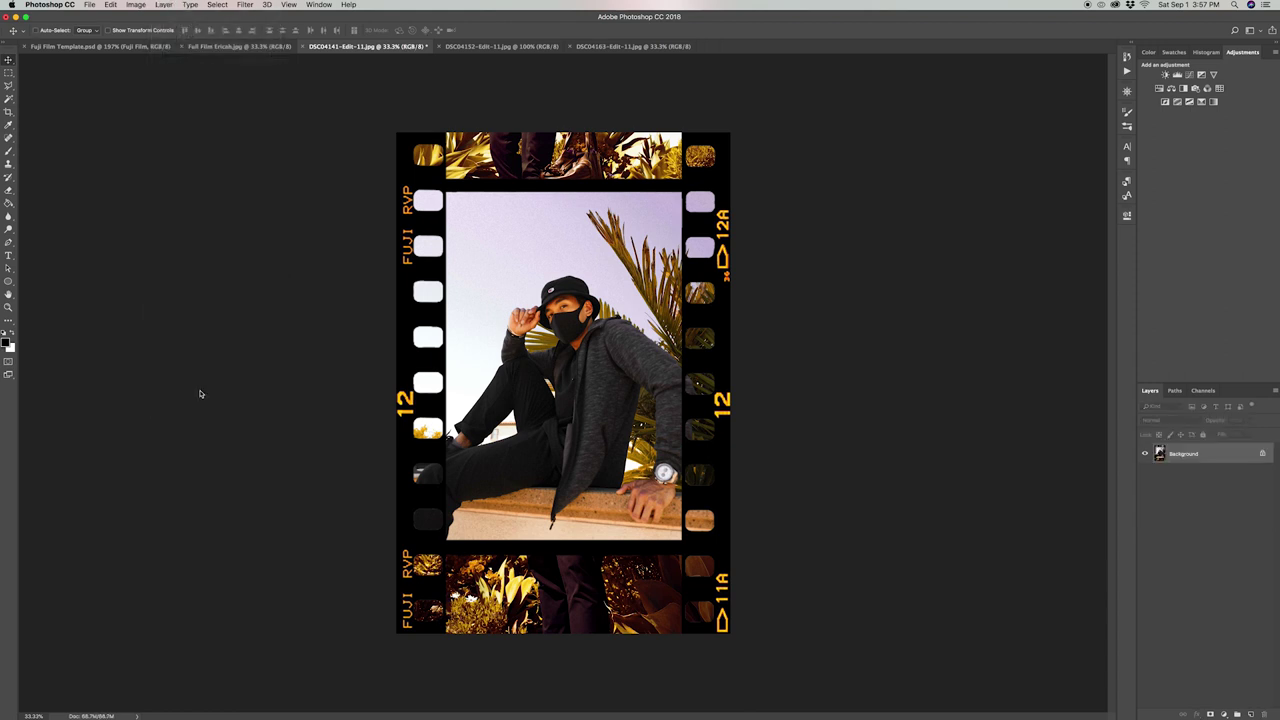